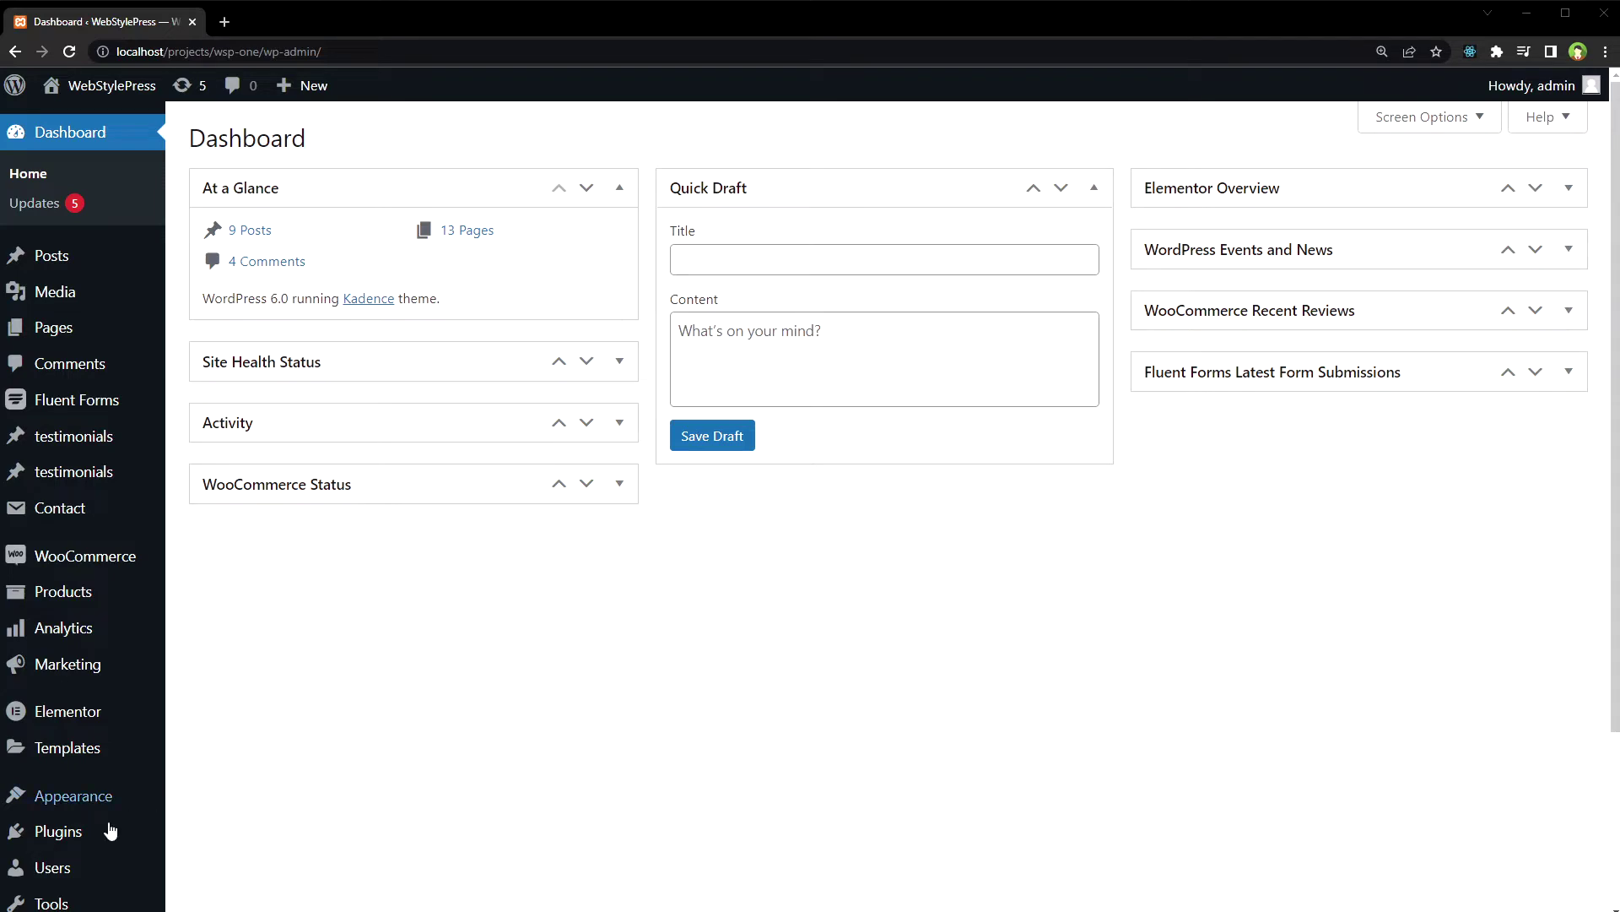
Search for WP Paint, then install and activate 'WP Paint – WordPress Image Editor'.
{"action": "left_click", "coordinate": [215, 830]}
{"action": "type", "text": "WP Paint"}
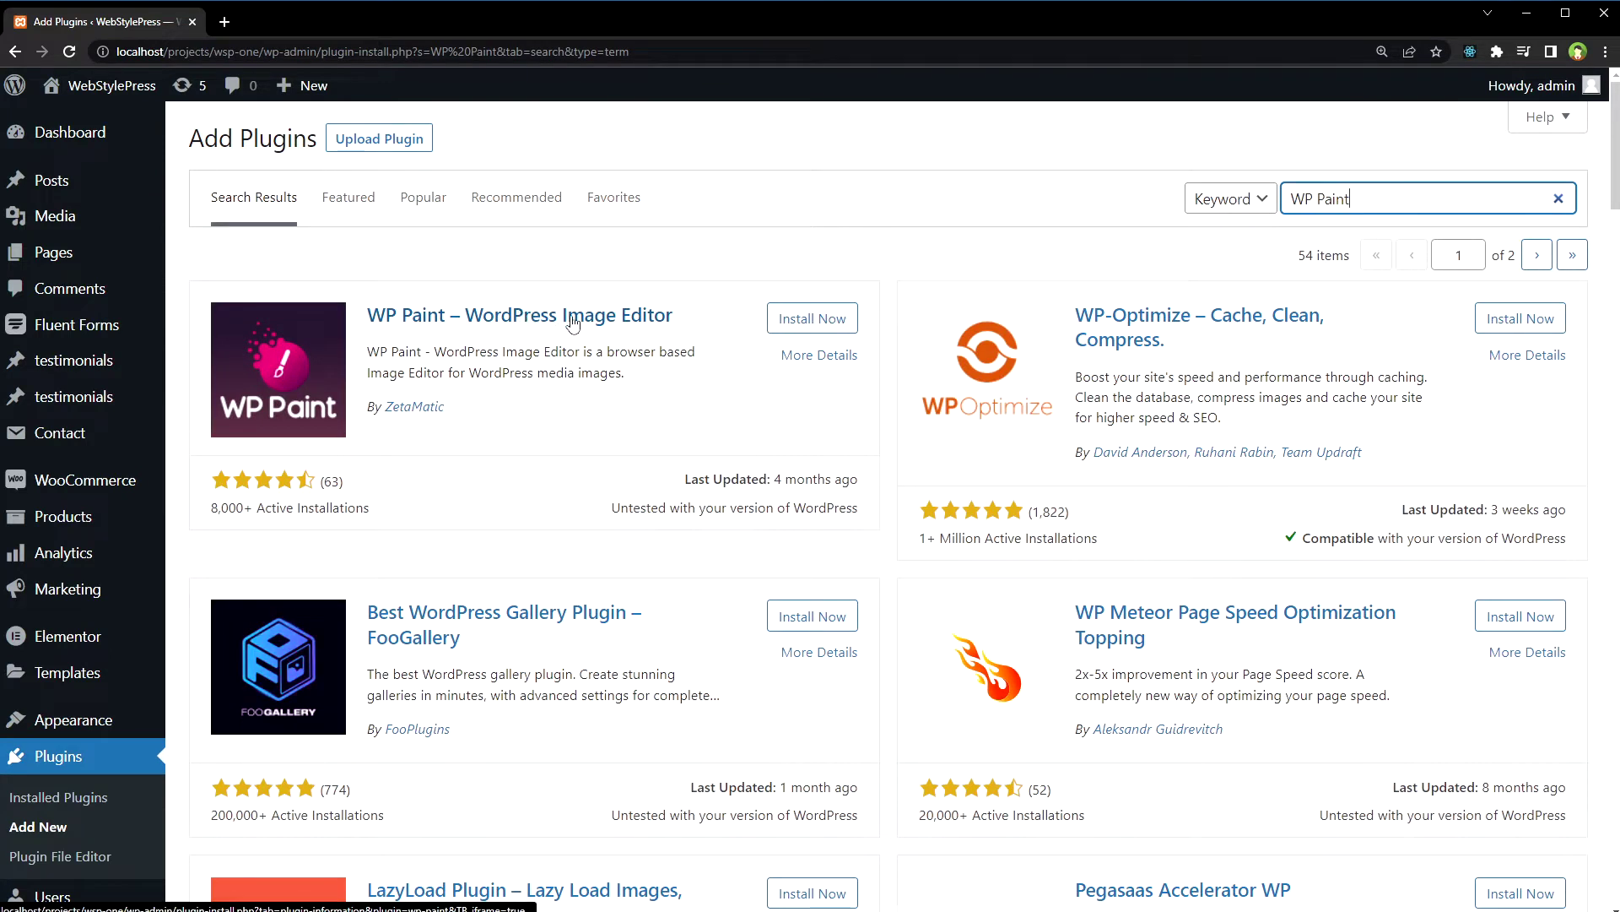
{"action": "left_click", "coordinate": [812, 321]}
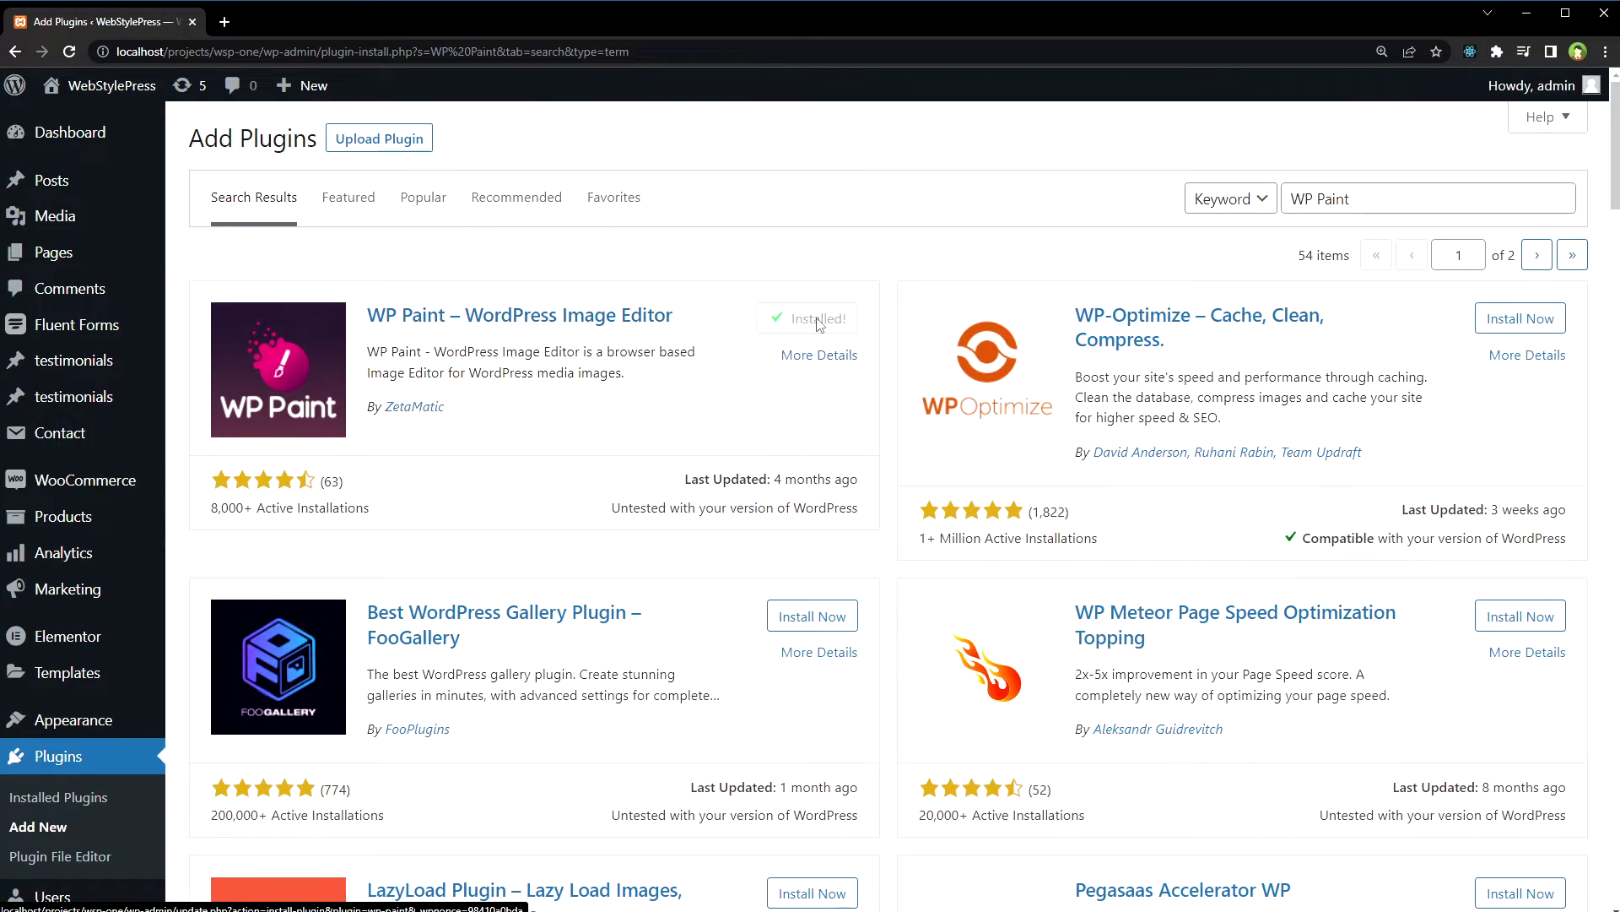
{"action": "left_click", "coordinate": [818, 320]}
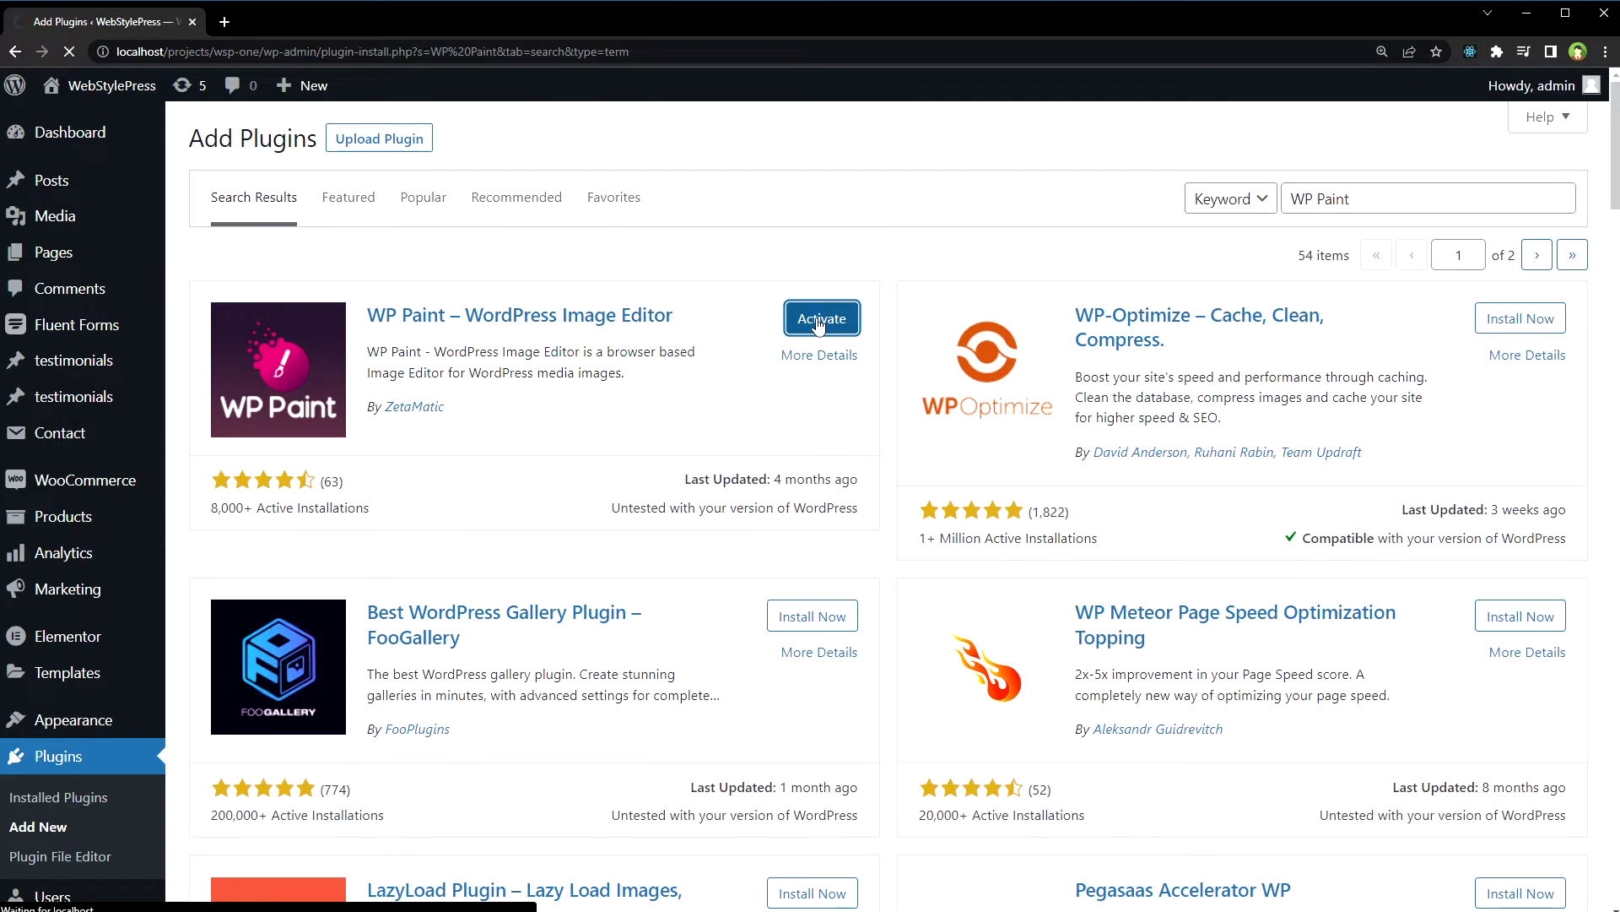
{"action": "scroll", "coordinate": [818, 327], "scroll_direction": "down", "scroll_amount": 5}
{"action": "scroll", "coordinate": [819, 325], "scroll_direction": "down", "scroll_amount": 3}
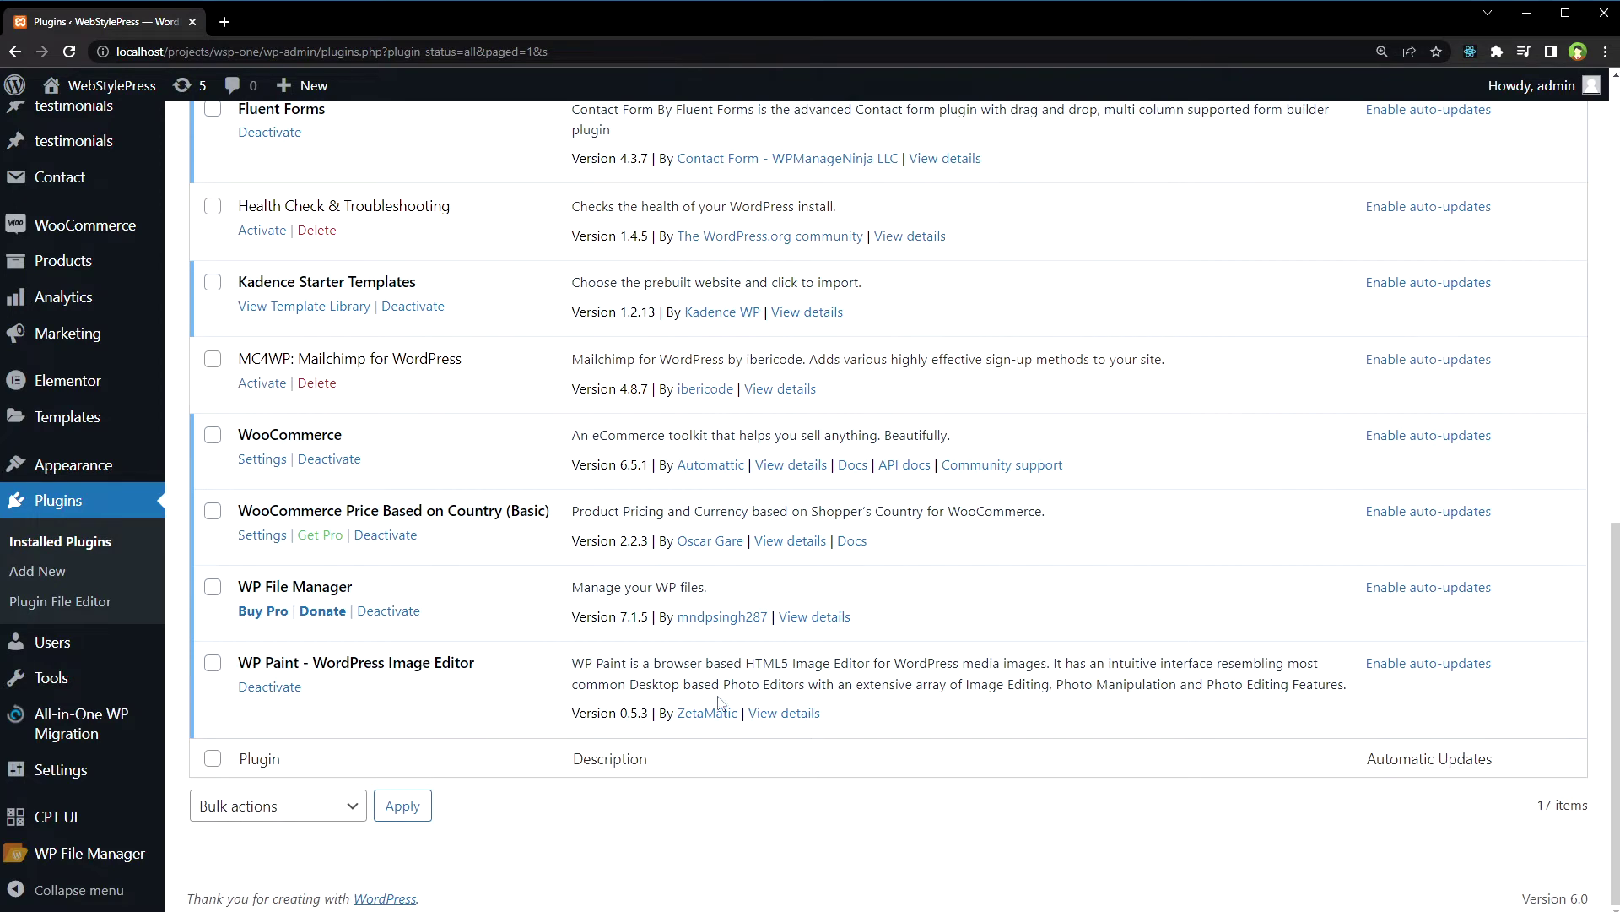
{"action": "scroll", "coordinate": [718, 703], "scroll_direction": "up", "scroll_amount": 8}
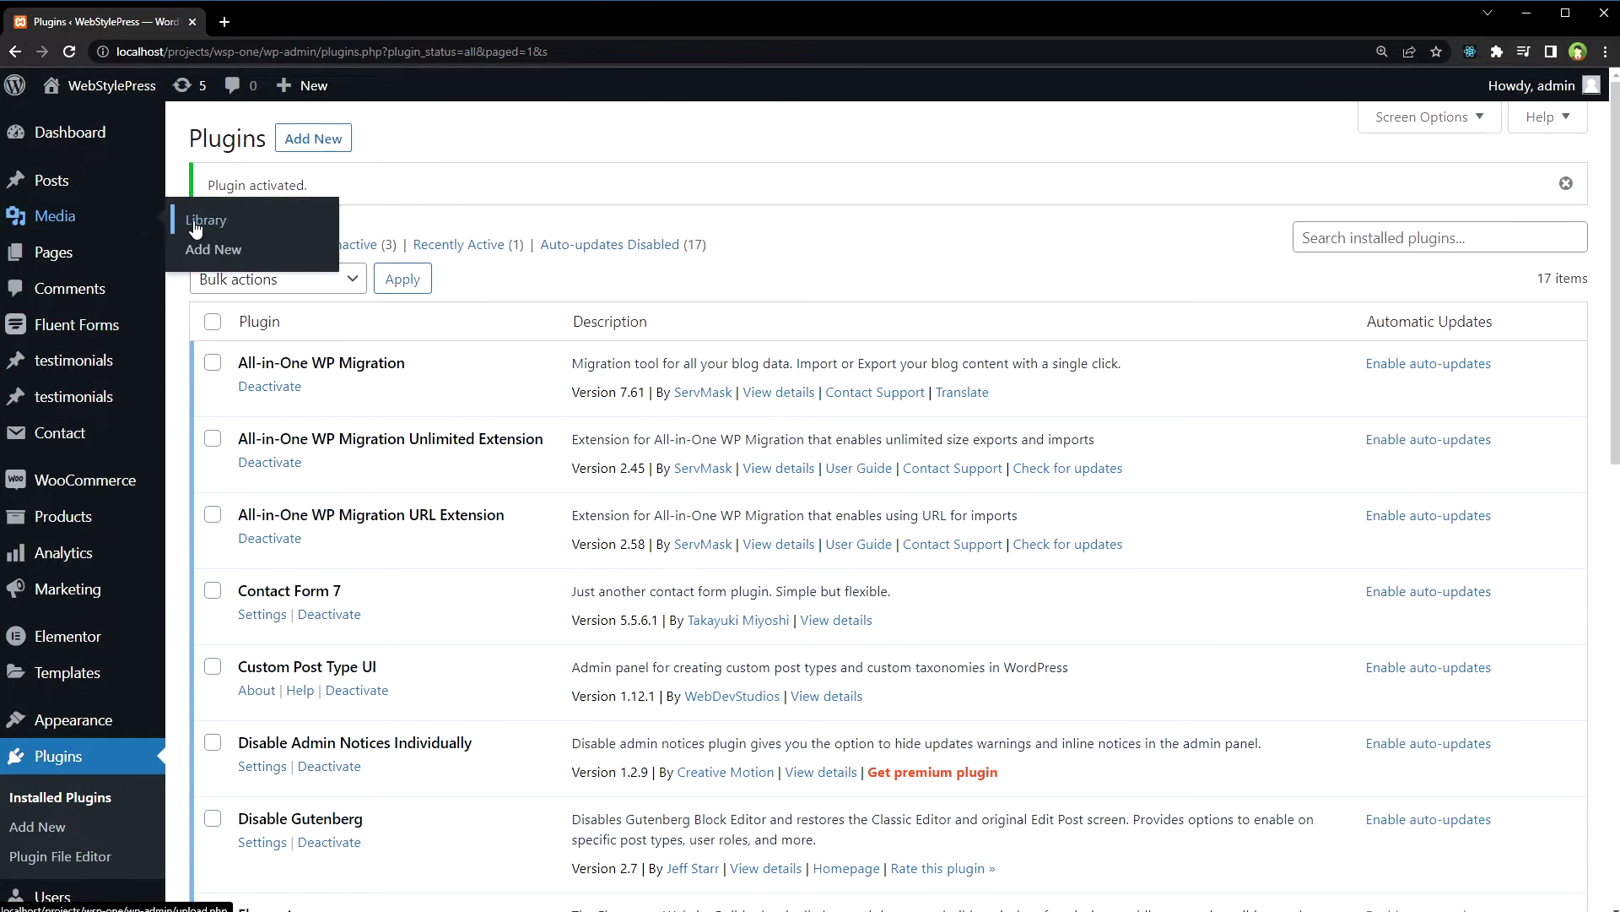
From Media > Library, open the hamburger image with 'Edit Image using WP Paint'.
{"action": "left_click", "coordinate": [204, 223]}
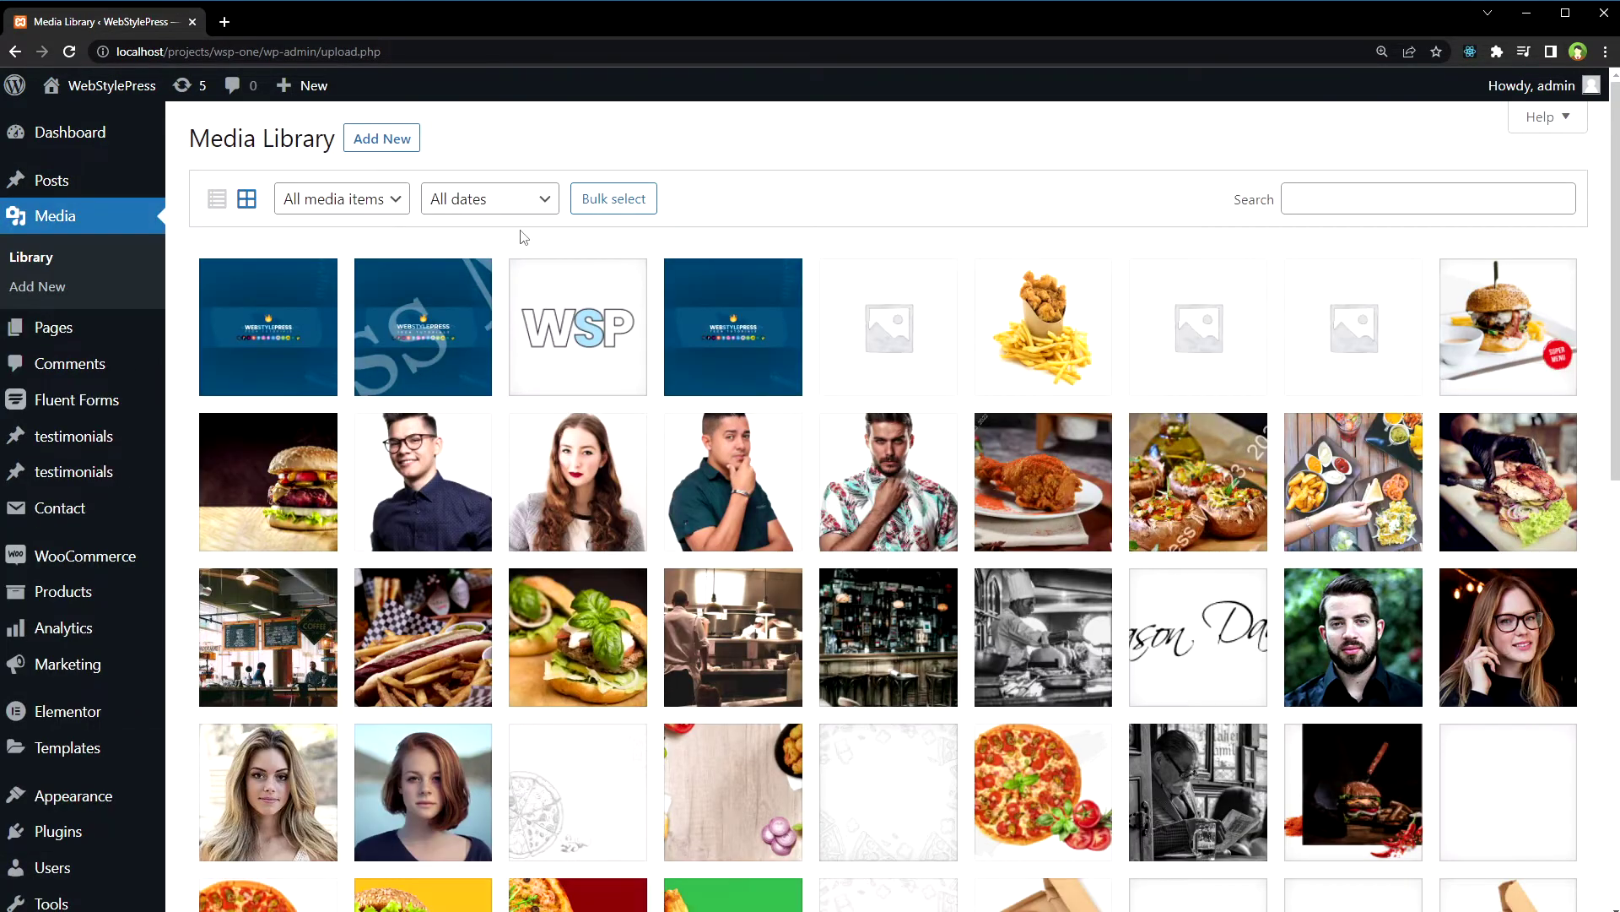
{"action": "left_click", "coordinate": [269, 433]}
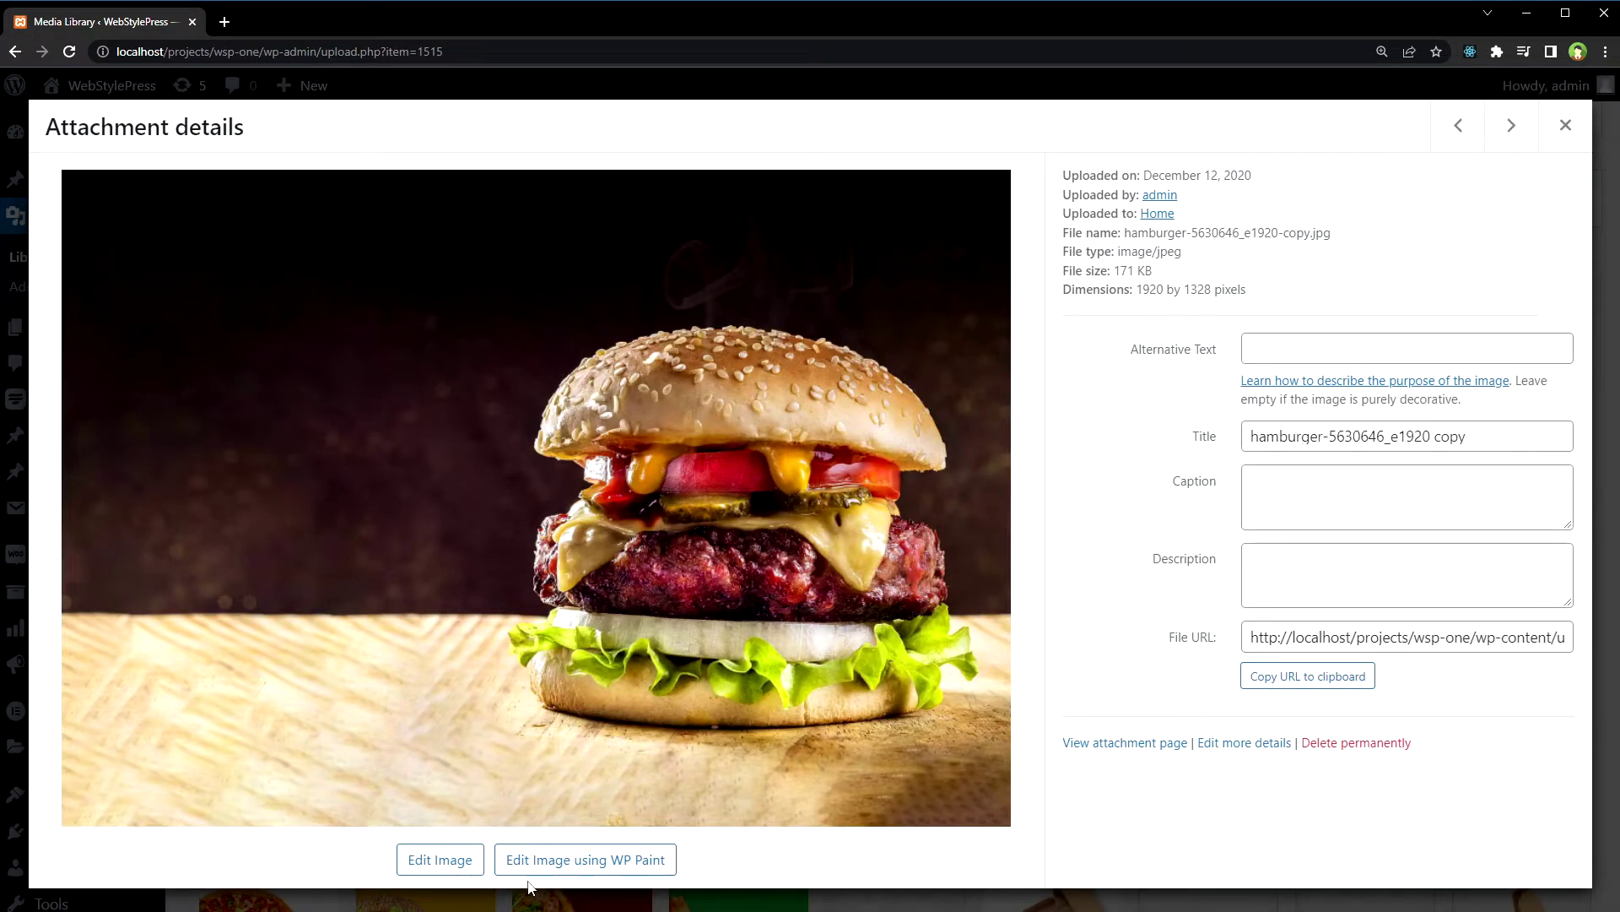
{"action": "left_click", "coordinate": [616, 871]}
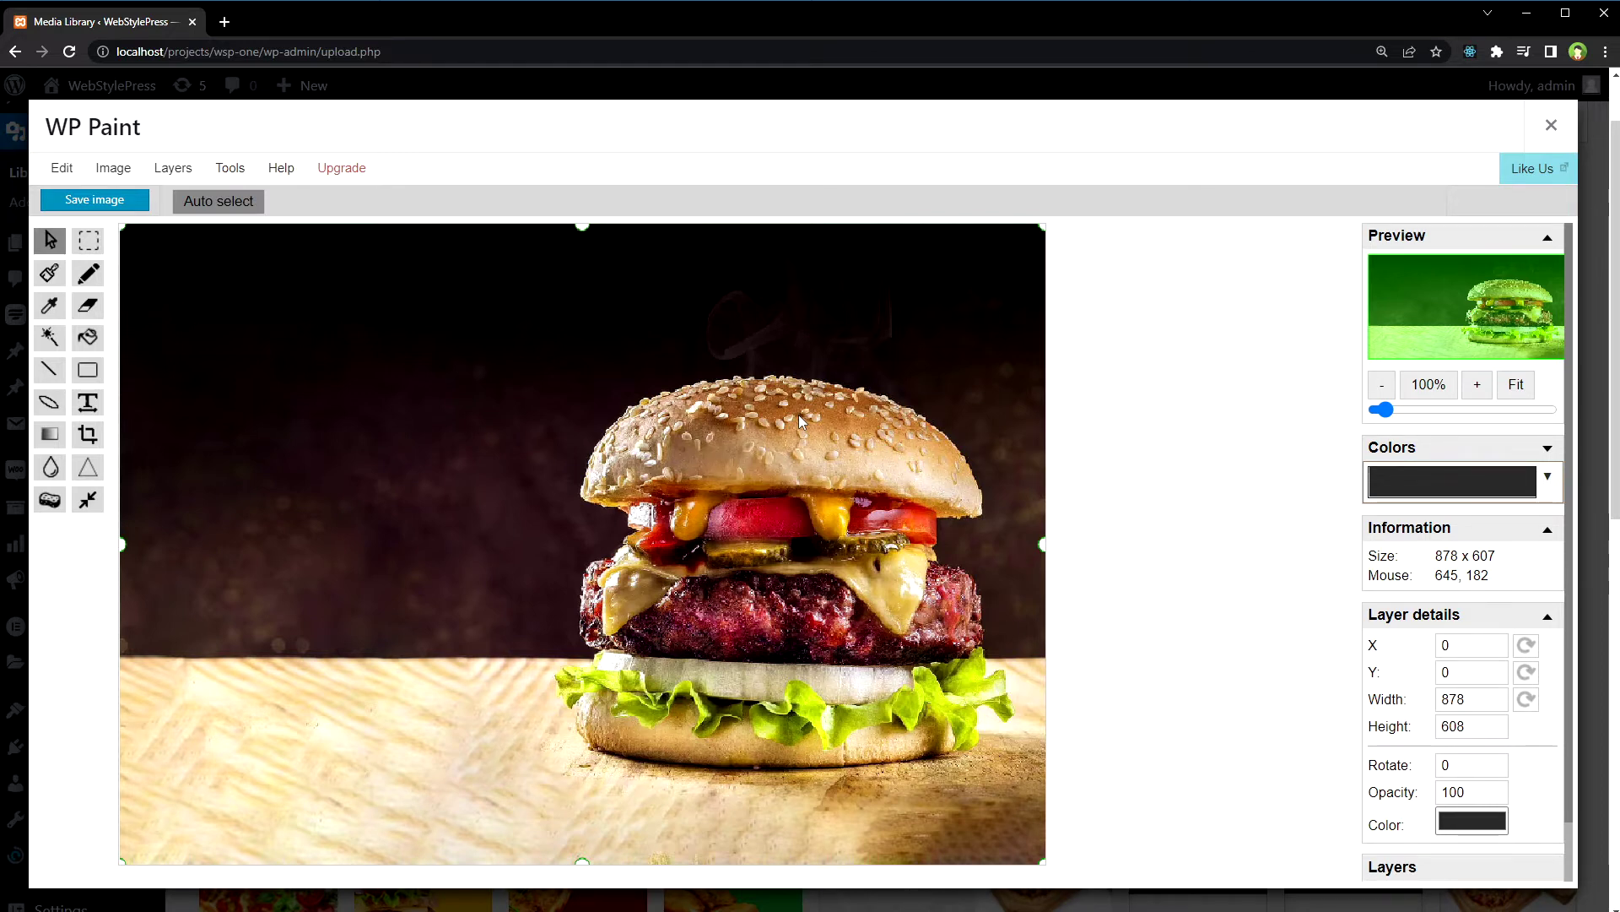
{"action": "scroll", "coordinate": [1456, 570], "scroll_direction": "down", "scroll_amount": 1}
Add four new empty layers to the photo.
{"action": "left_click", "coordinate": [1424, 831]}
{"action": "left_click", "coordinate": [1425, 832]}
{"action": "scroll", "coordinate": [1456, 811], "scroll_direction": "down", "scroll_amount": 1}
{"action": "left_click", "coordinate": [1424, 743]}
{"action": "left_click", "coordinate": [1426, 744]}
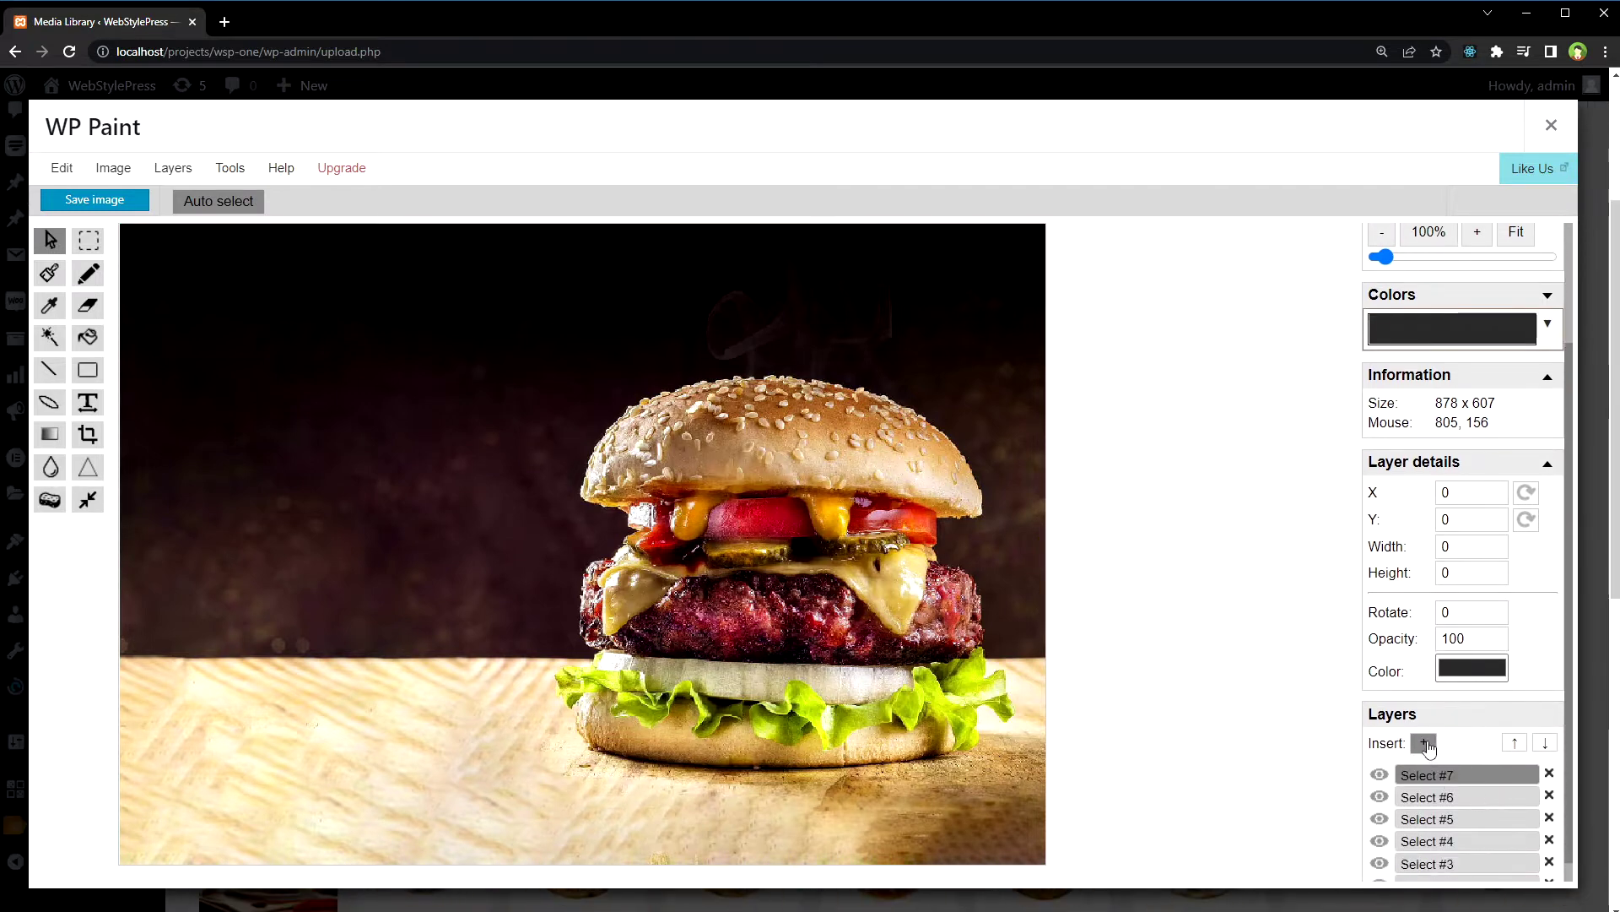
{"action": "scroll", "coordinate": [1425, 743], "scroll_direction": "down", "scroll_amount": 1}
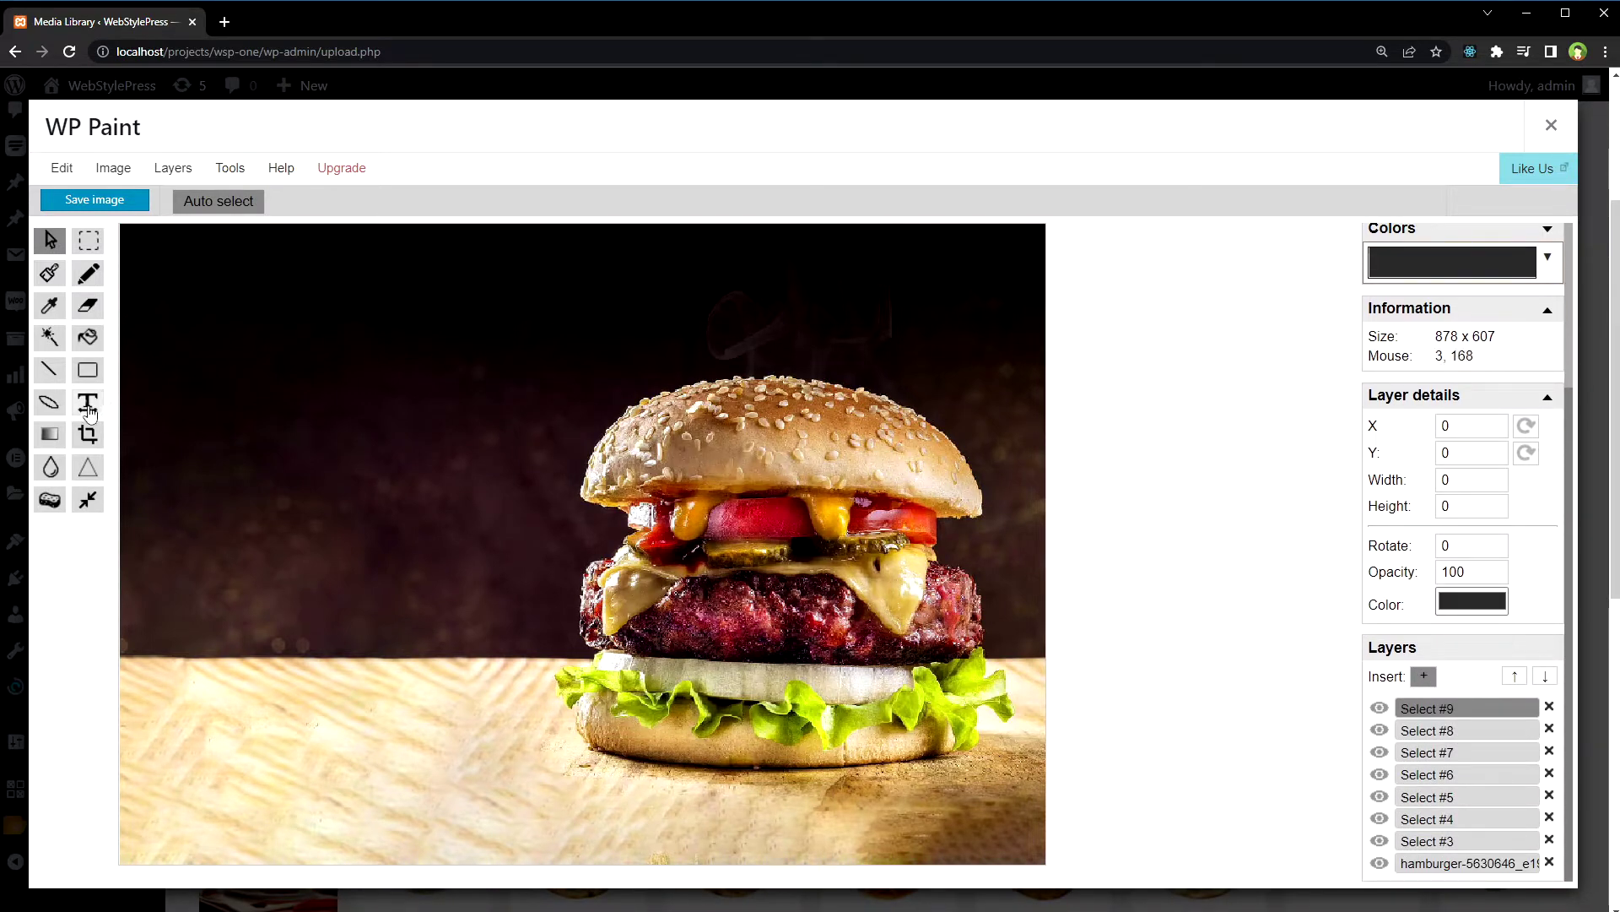
Place a text layer on the photo reading 'Burger'.
{"action": "left_click", "coordinate": [87, 405]}
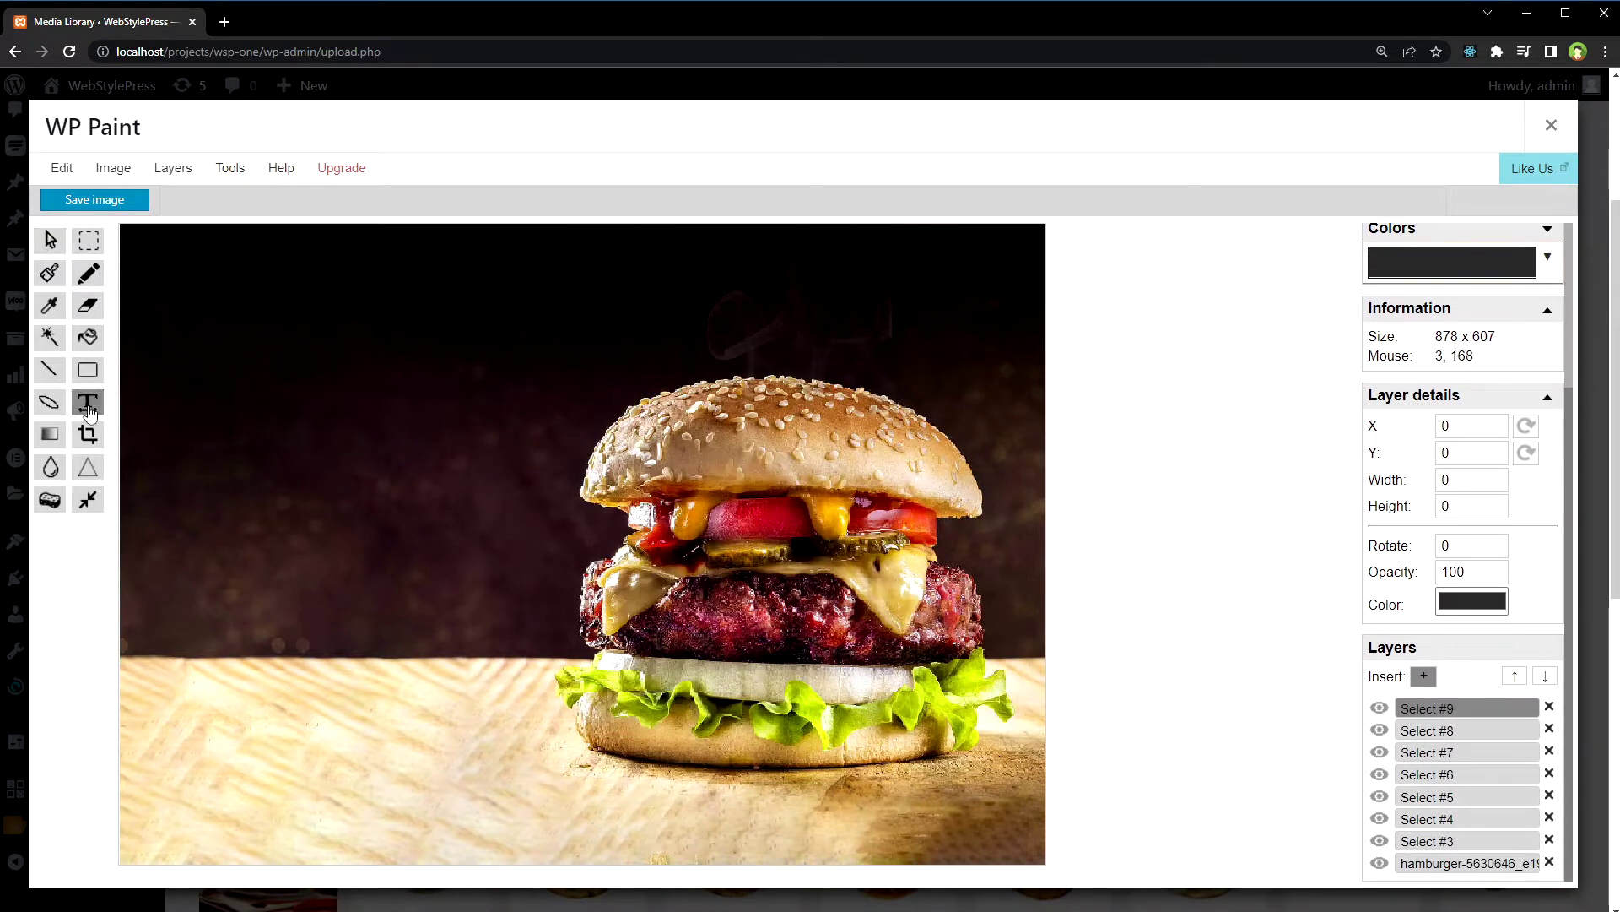
{"action": "left_click", "coordinate": [229, 365]}
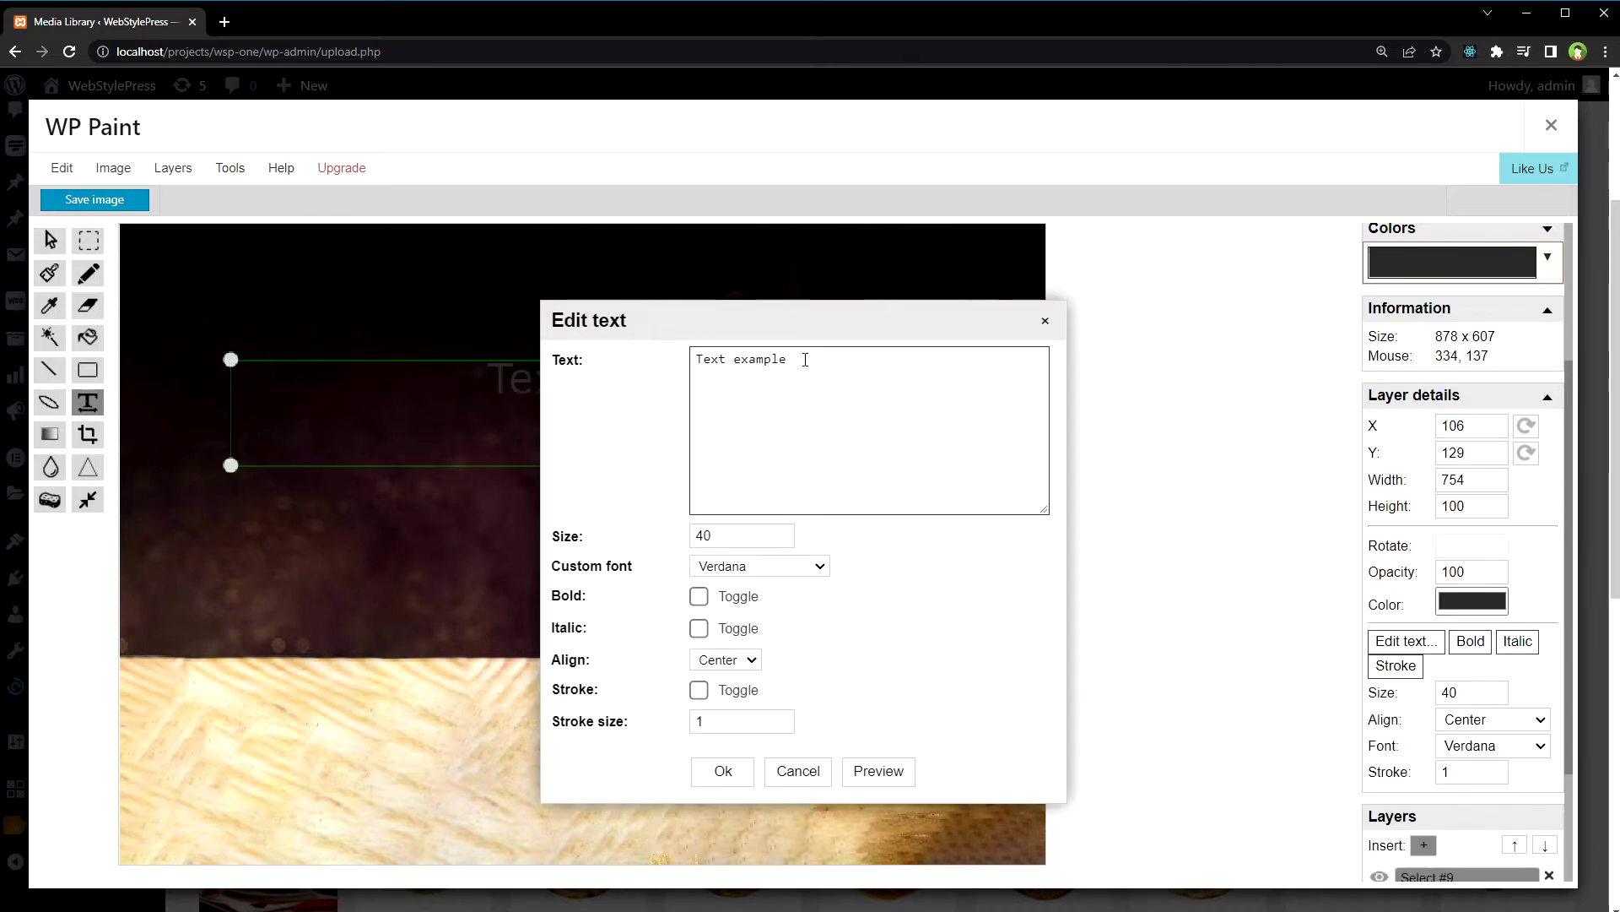
{"action": "left_click_drag", "start_coordinate": [806, 360], "coordinate": [655, 363]}
{"action": "type", "text": "Burger"}
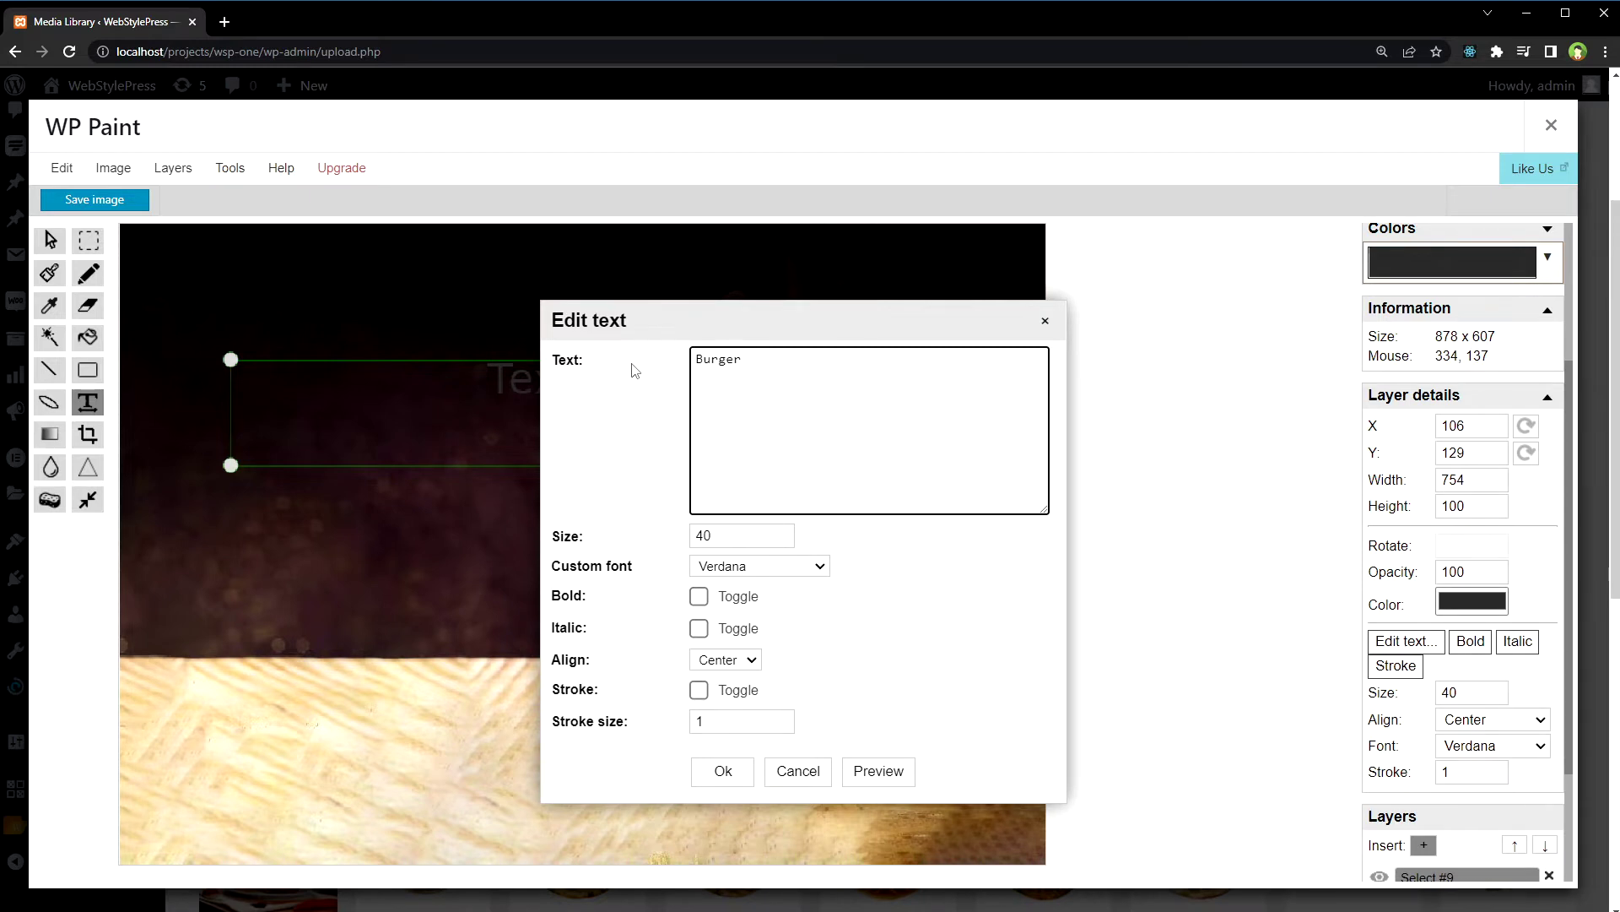
{"action": "left_click", "coordinate": [723, 770]}
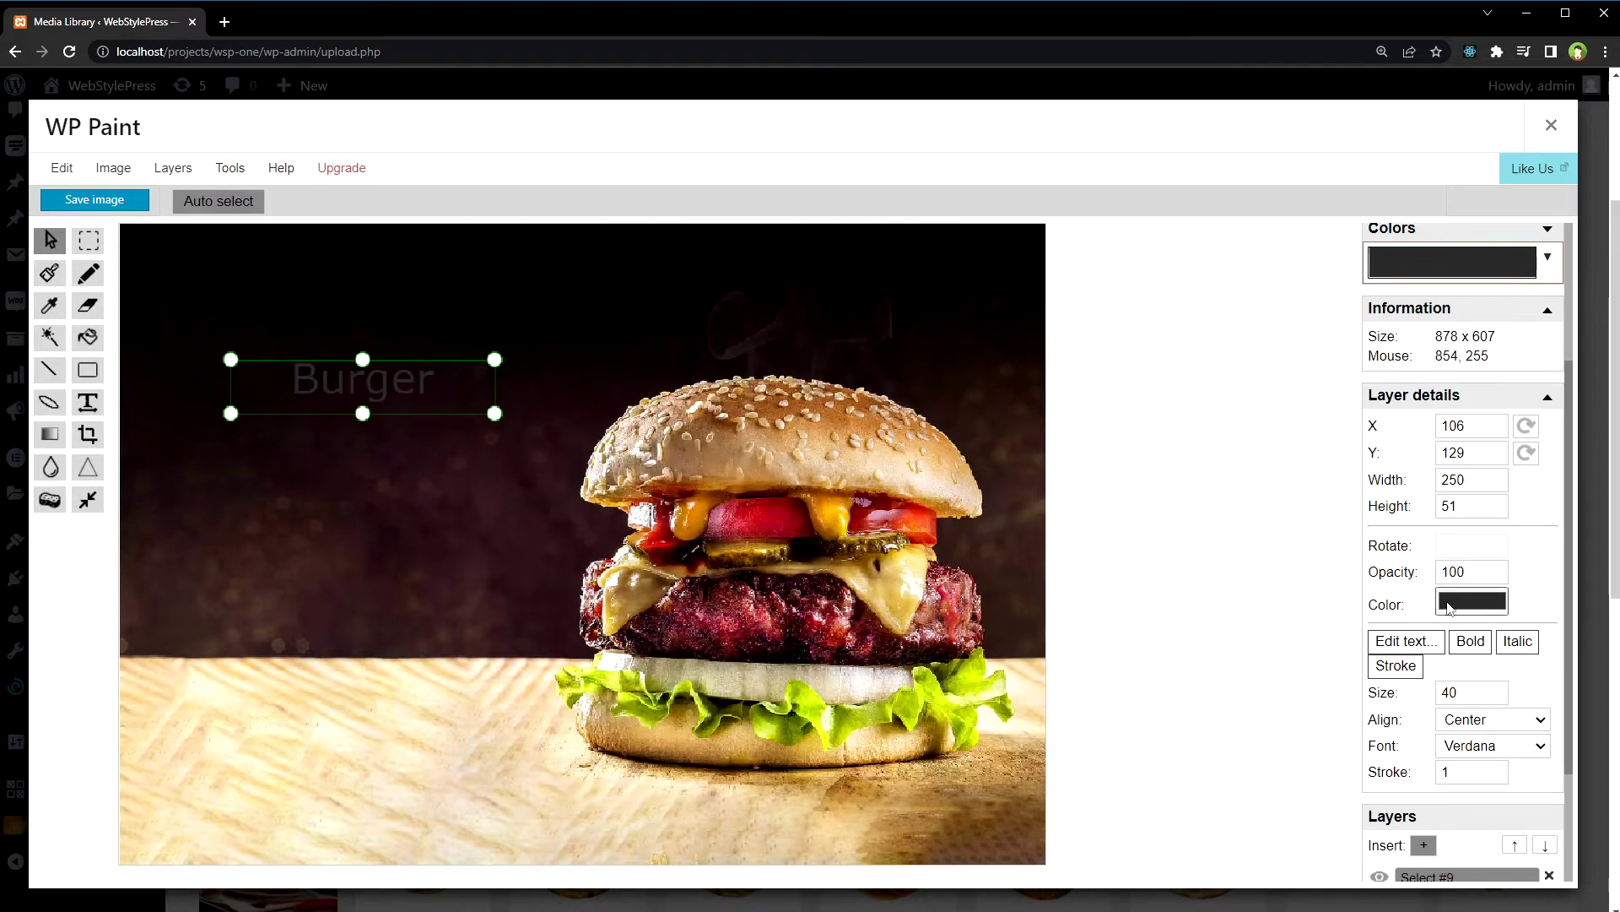
Colour the Burger text tan from the bun, move it top-left, reselect the photo layer.
{"action": "left_click", "coordinate": [1472, 601]}
{"action": "left_click", "coordinate": [1283, 786]}
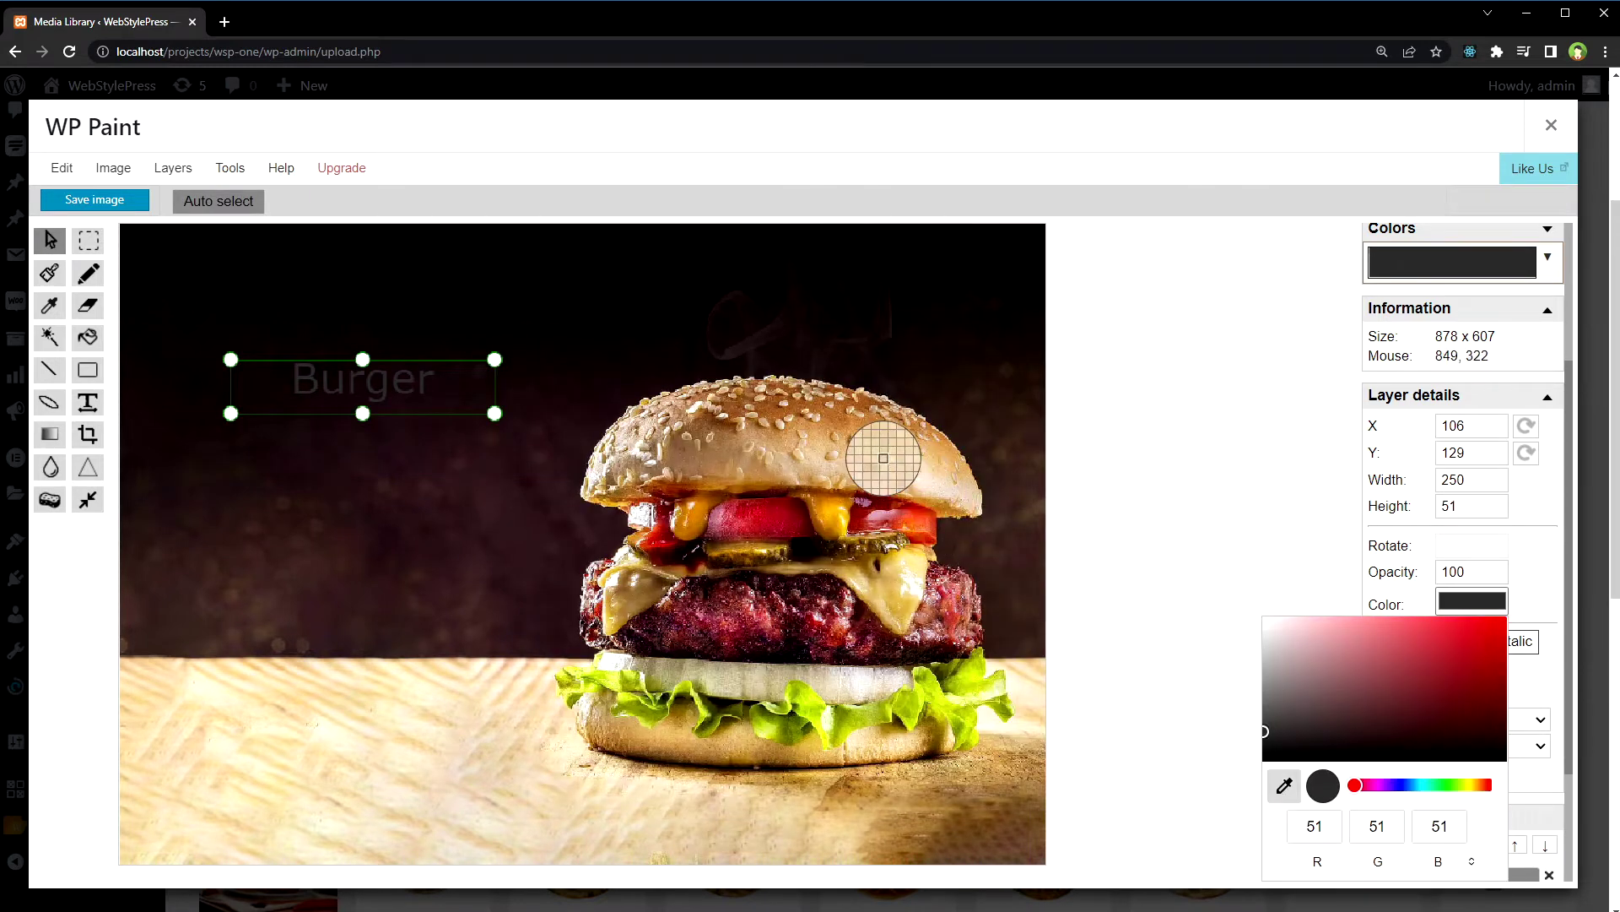
{"action": "left_click", "coordinate": [931, 456]}
{"action": "scroll", "coordinate": [1422, 649], "scroll_direction": "down", "scroll_amount": 2}
{"action": "left_click", "coordinate": [1380, 708]}
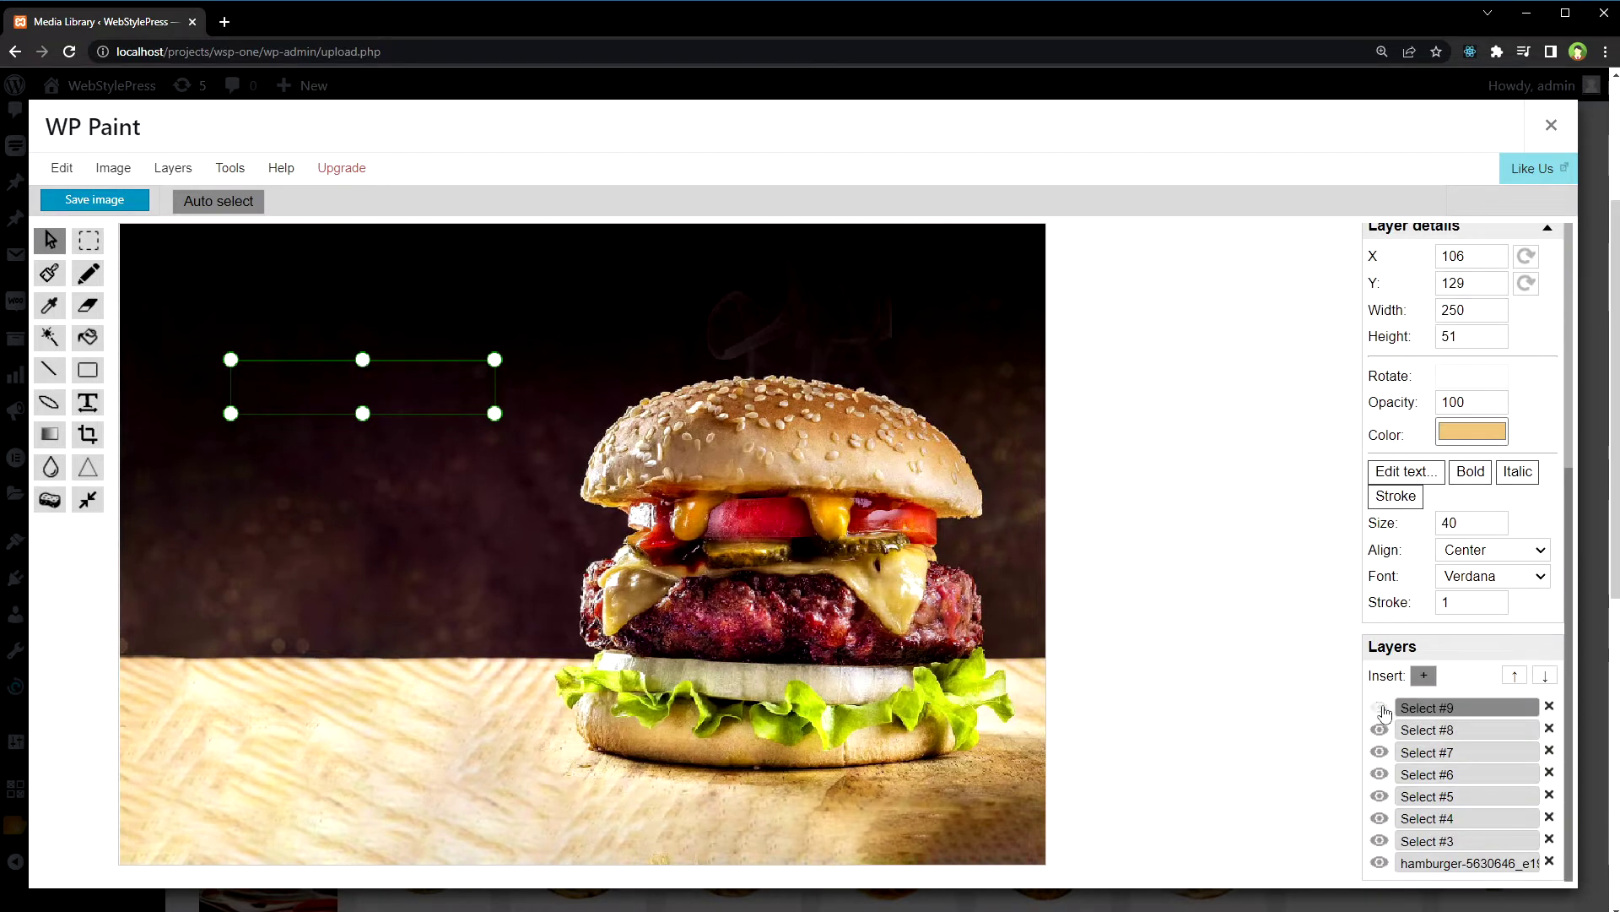
{"action": "left_click", "coordinate": [1380, 708]}
{"action": "left_click", "coordinate": [1381, 707]}
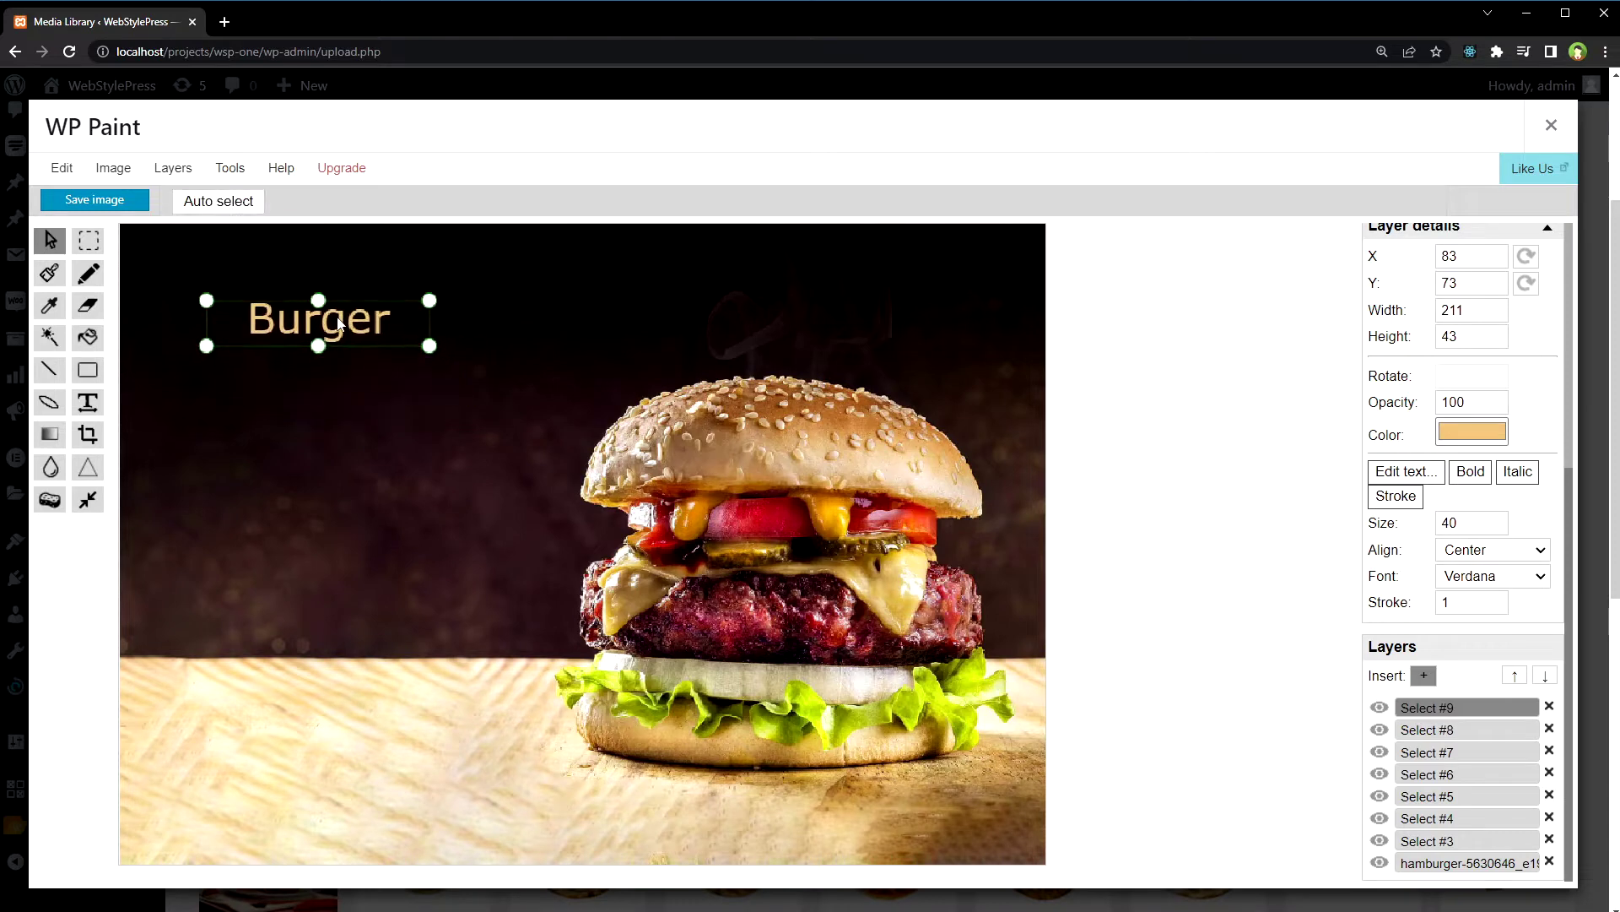
{"action": "mouse_move", "coordinate": [494, 428]}
{"action": "left_mouse_down"}
{"action": "mouse_move", "coordinate": [375, 319]}
{"action": "mouse_move", "coordinate": [321, 308]}
{"action": "left_mouse_up"}
{"action": "left_click", "coordinate": [1455, 864]}
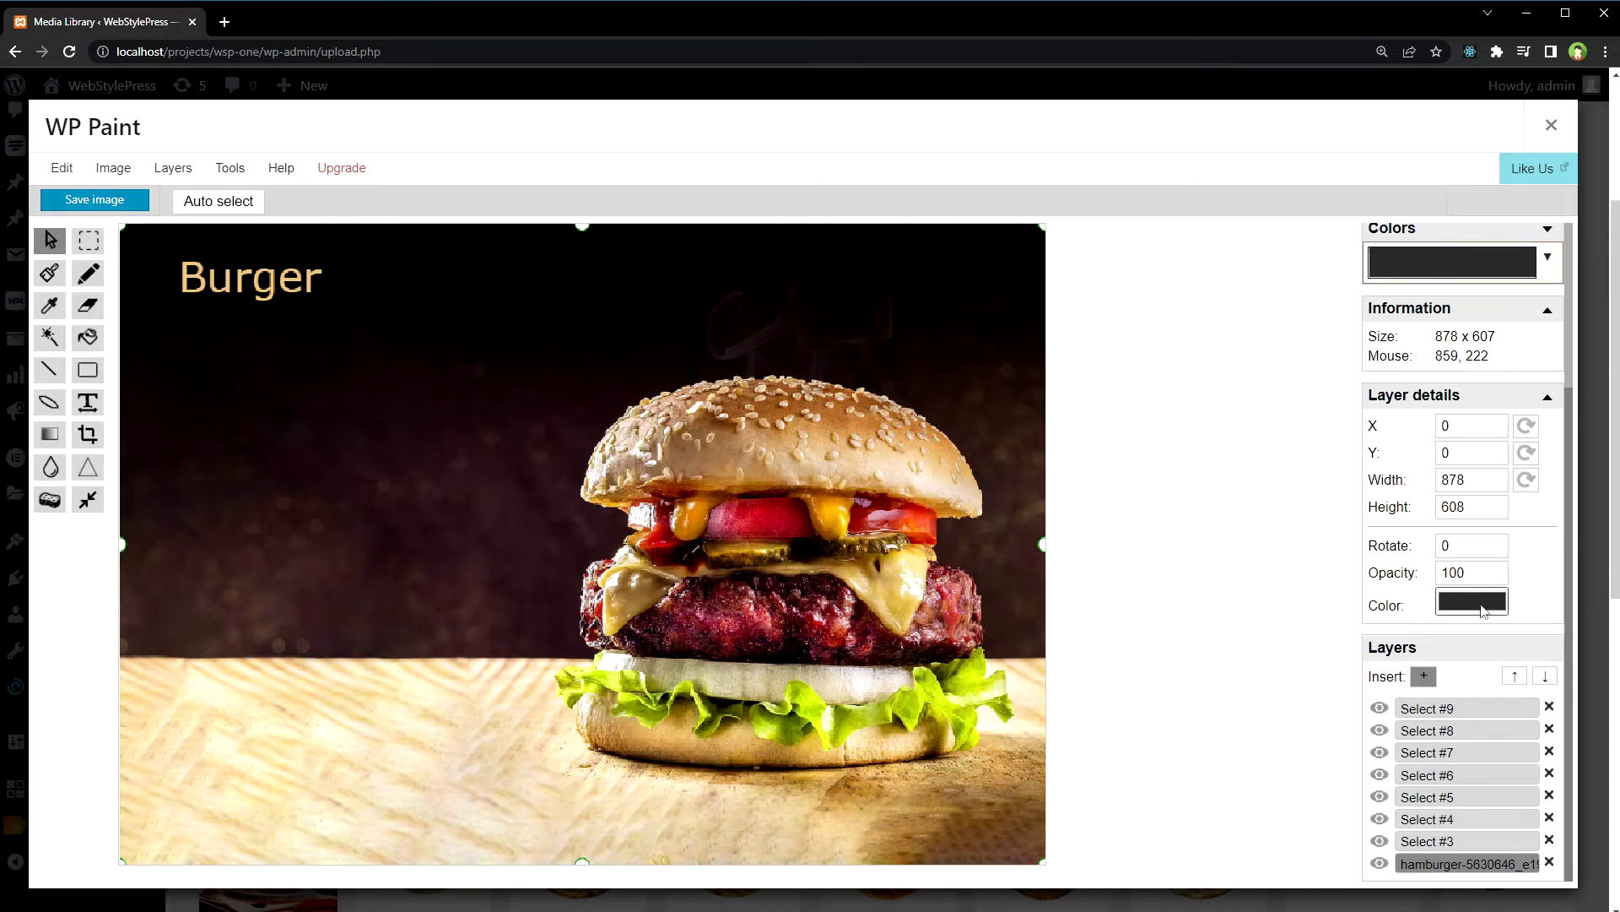
{"action": "left_click", "coordinate": [1464, 544]}
{"action": "left_click", "coordinate": [1495, 541]}
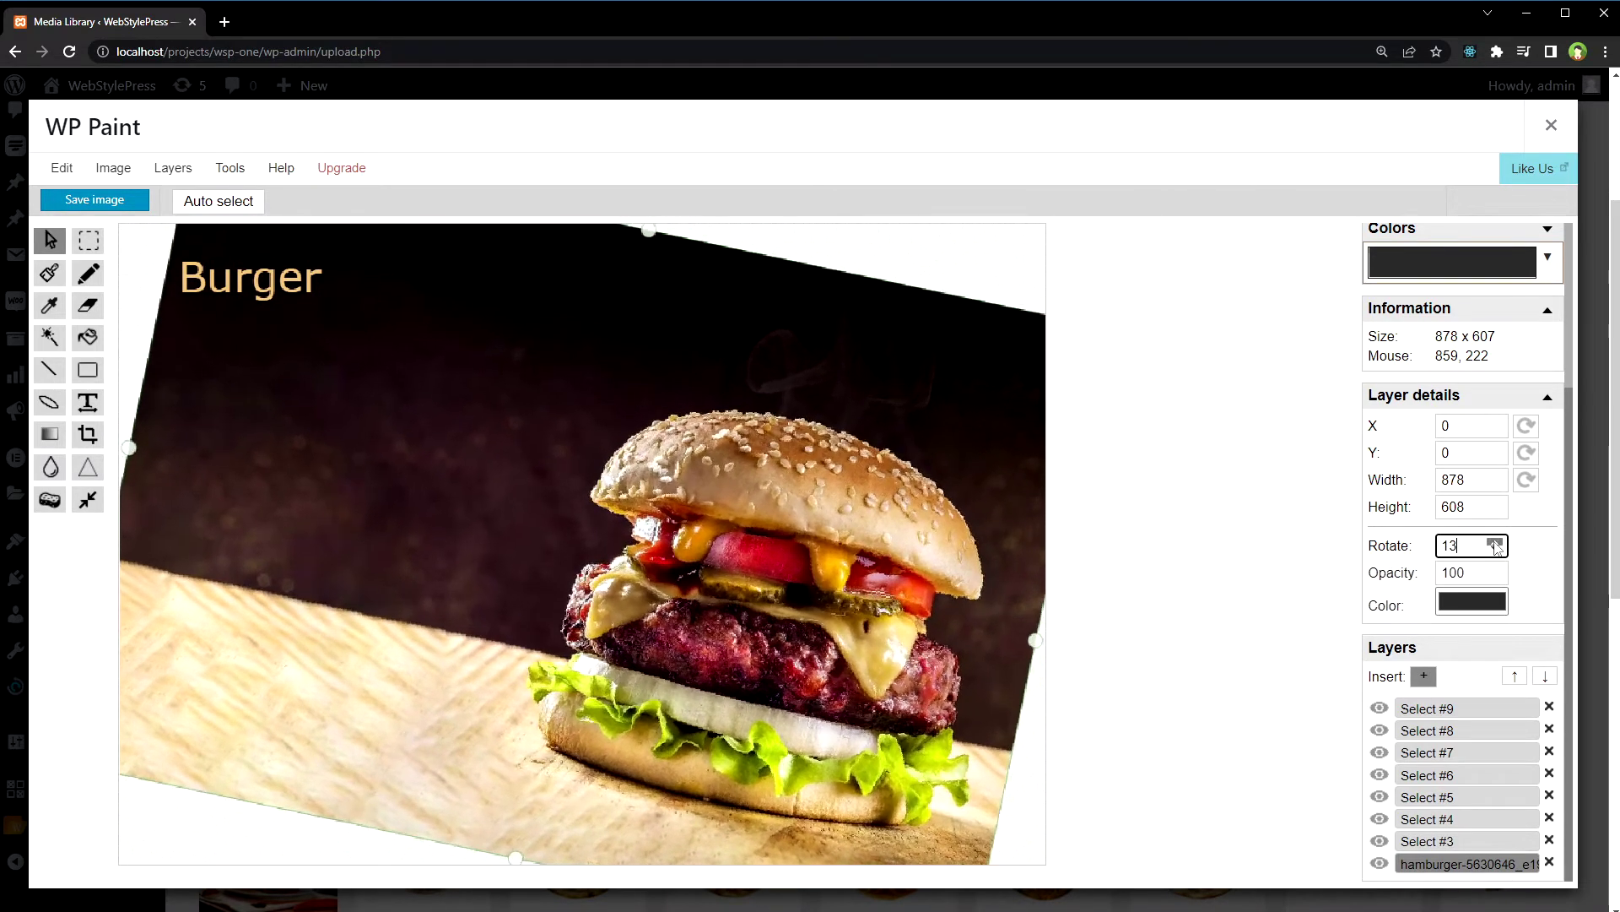
{"action": "left_click", "coordinate": [1496, 552]}
{"action": "left_click", "coordinate": [1495, 551]}
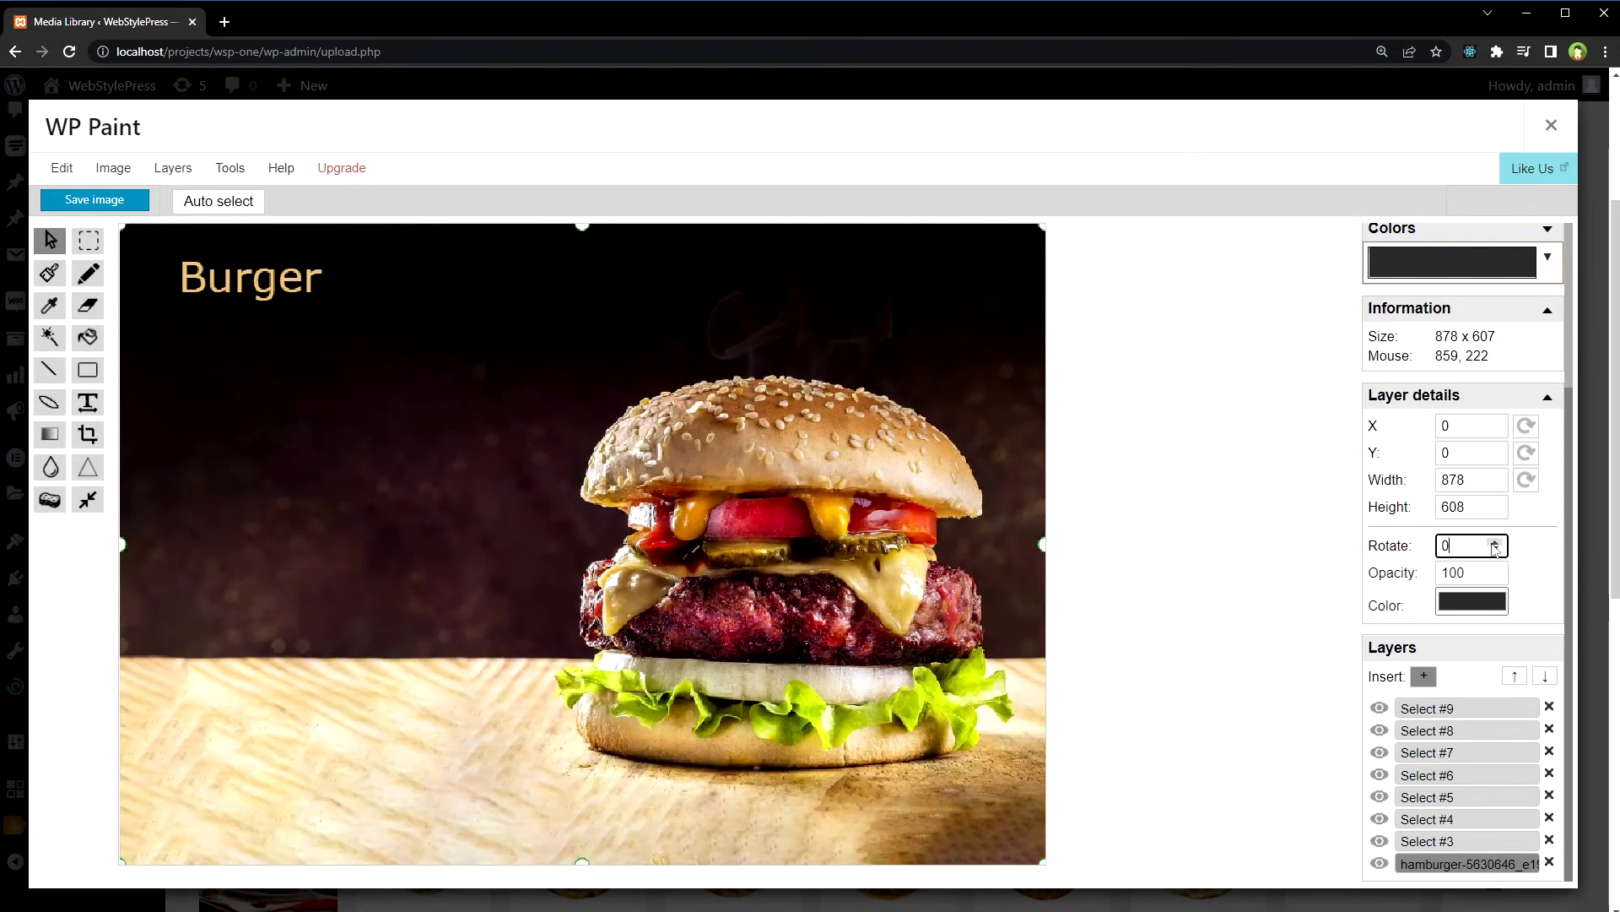
{"action": "left_click", "coordinate": [1494, 543]}
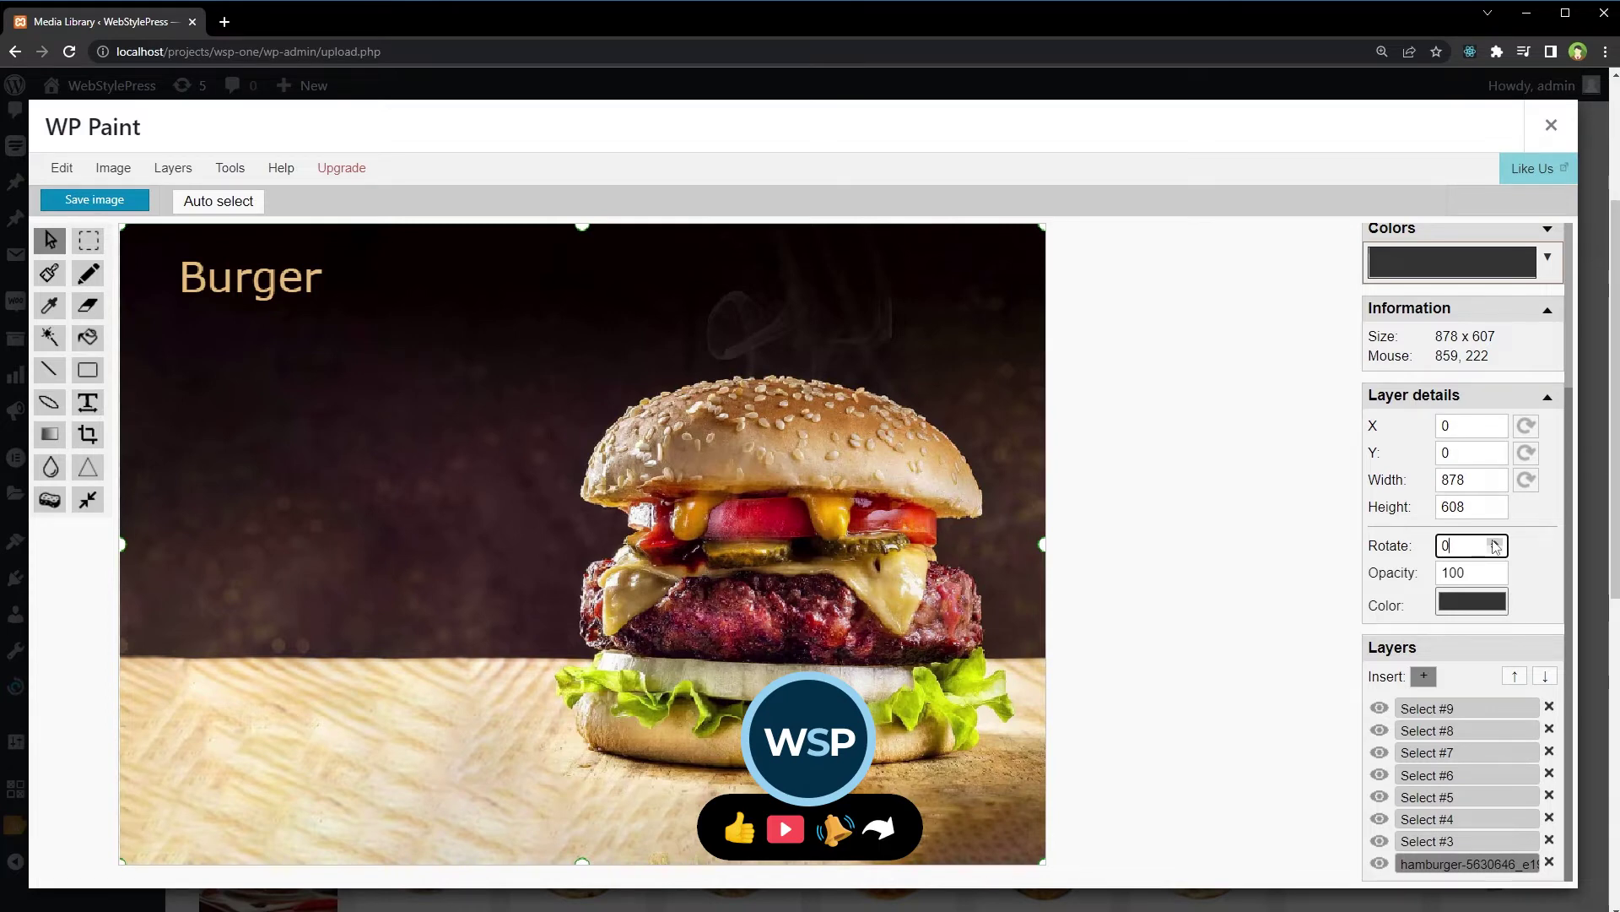
Move the Burger text above the burger and crop tightly around it.
{"action": "left_click", "coordinate": [253, 281]}
{"action": "mouse_move", "coordinate": [253, 279]}
{"action": "left_mouse_down"}
{"action": "mouse_move", "coordinate": [811, 372]}
{"action": "mouse_move", "coordinate": [748, 311]}
{"action": "left_mouse_up"}
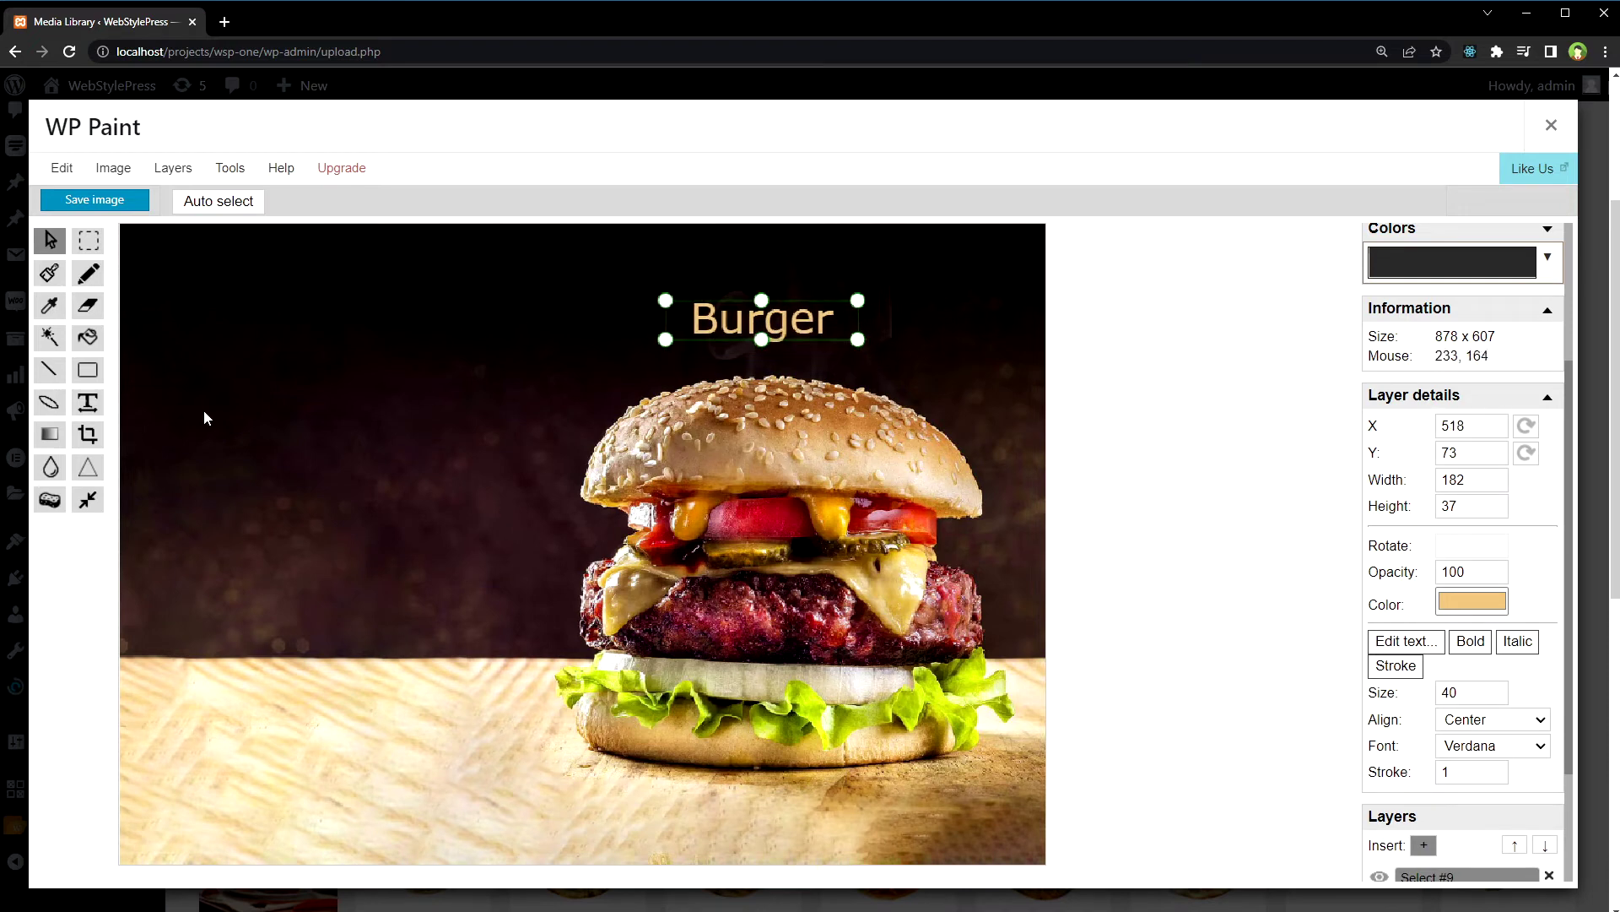
{"action": "key", "text": "c"}
{"action": "left_click_drag", "start_coordinate": [485, 252], "coordinate": [1027, 799]}
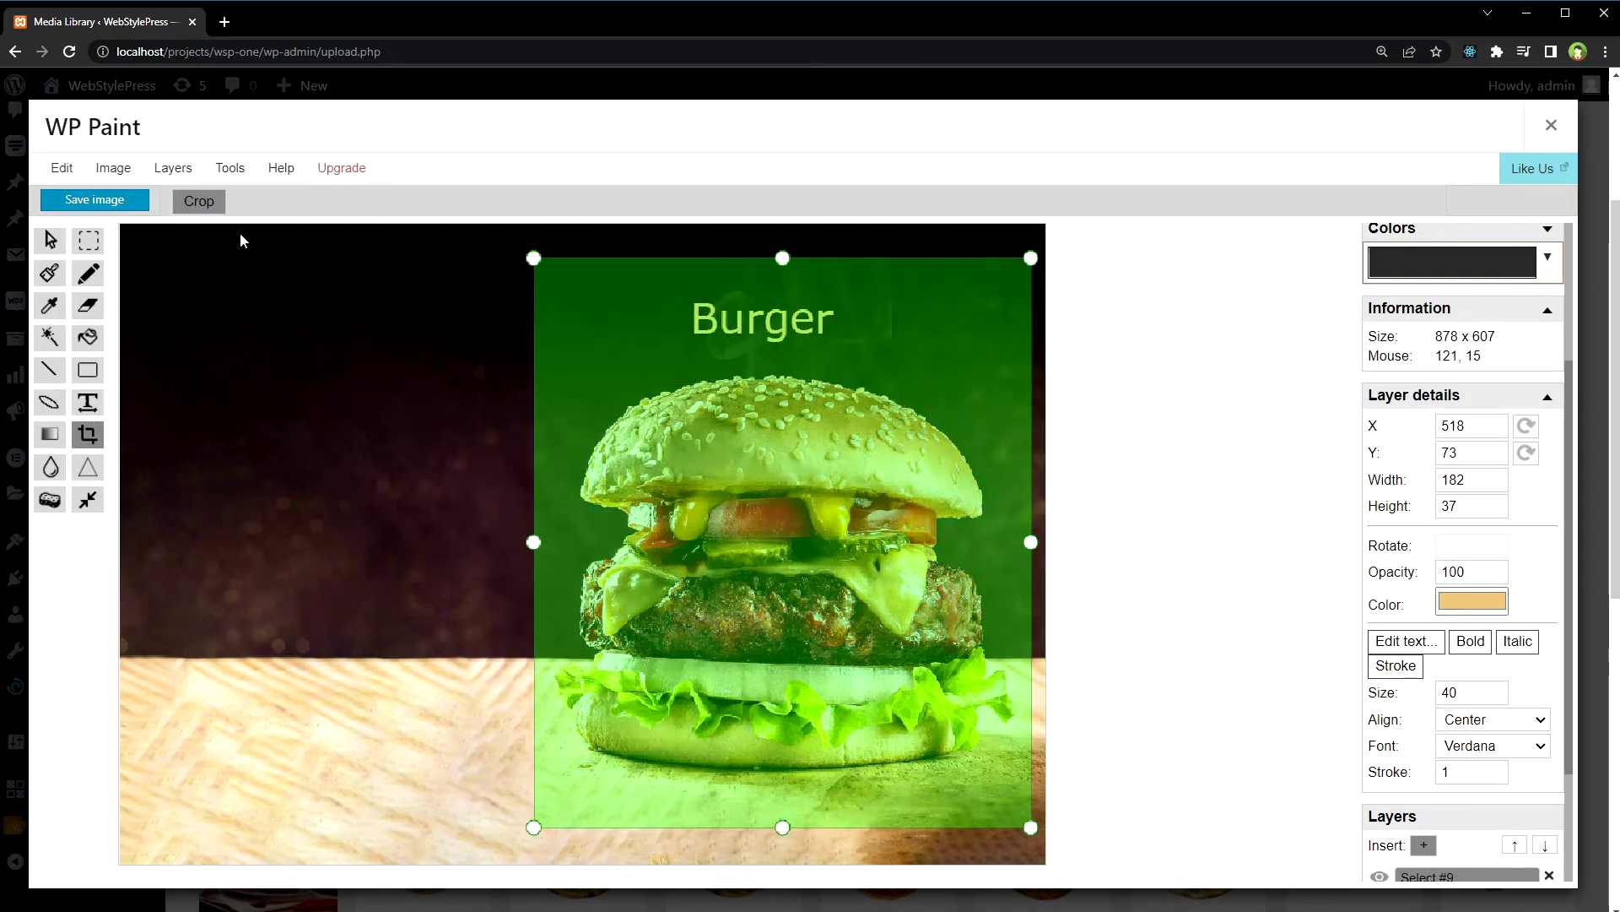
{"action": "left_click", "coordinate": [204, 201]}
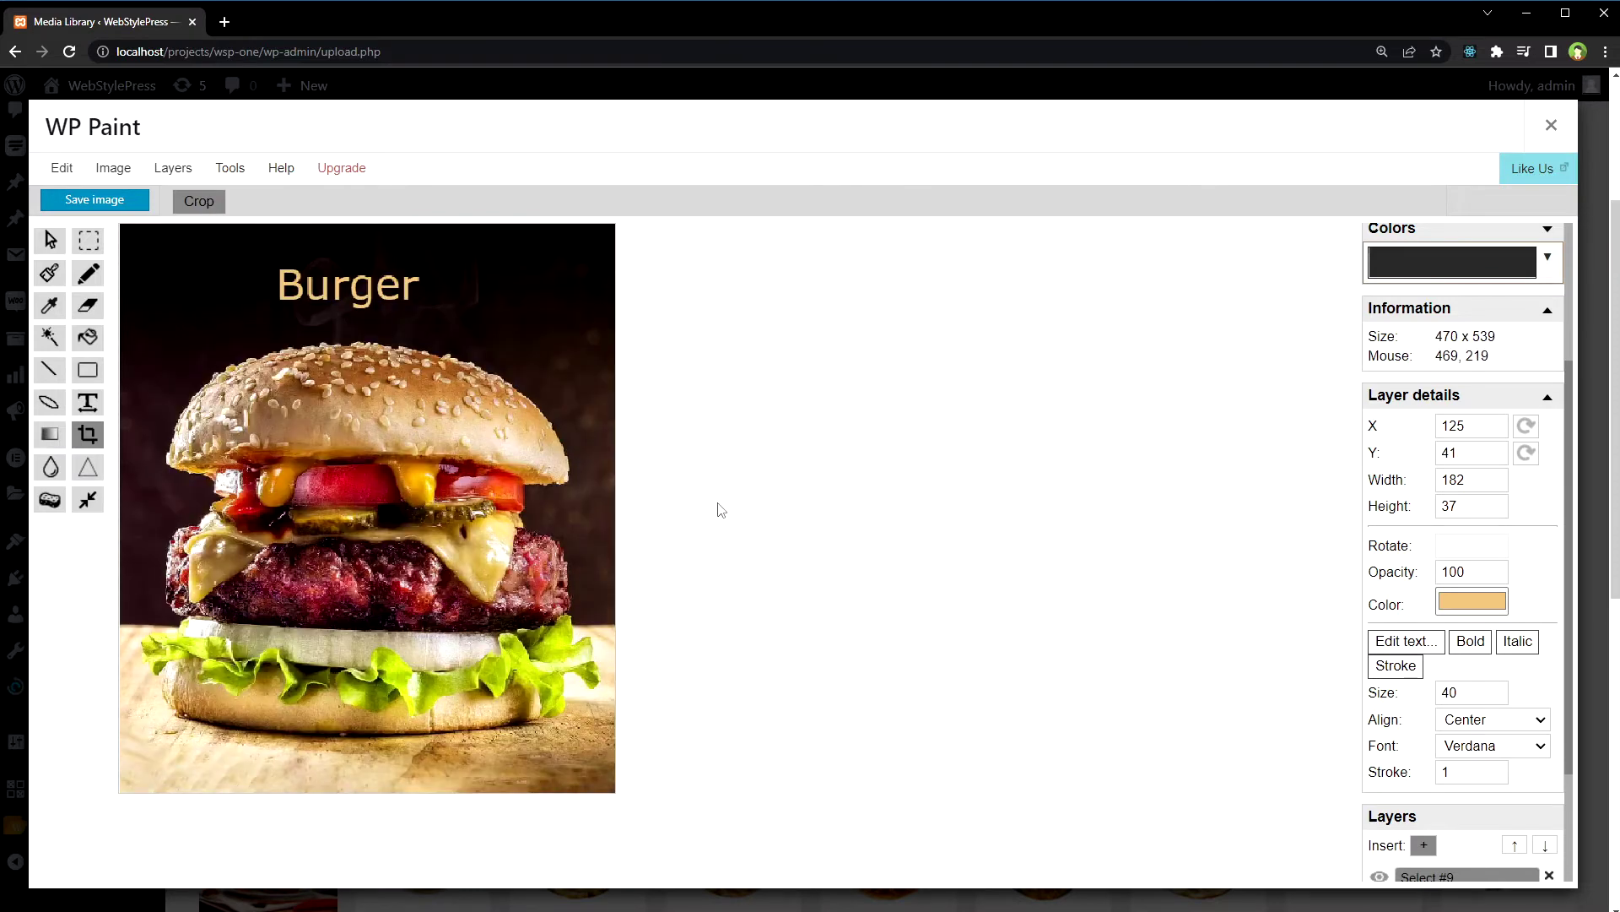
{"action": "scroll", "coordinate": [1553, 735], "scroll_direction": "down", "scroll_amount": 3}
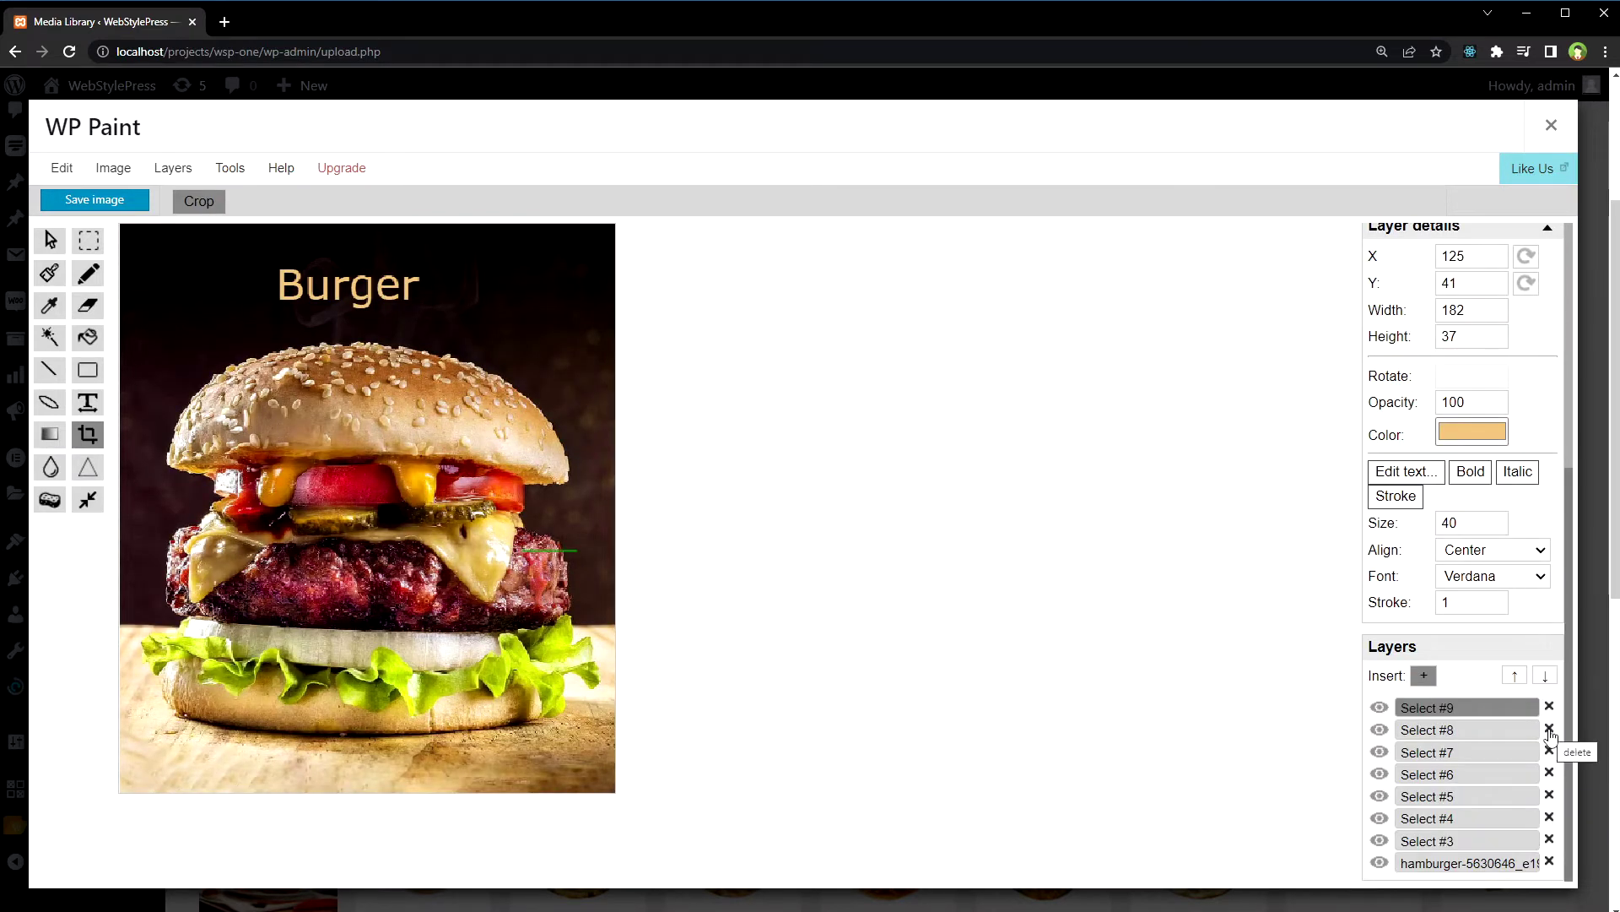
Delete the four empty extra layers.
{"action": "left_click", "coordinate": [1549, 732]}
{"action": "left_click", "coordinate": [1549, 752]}
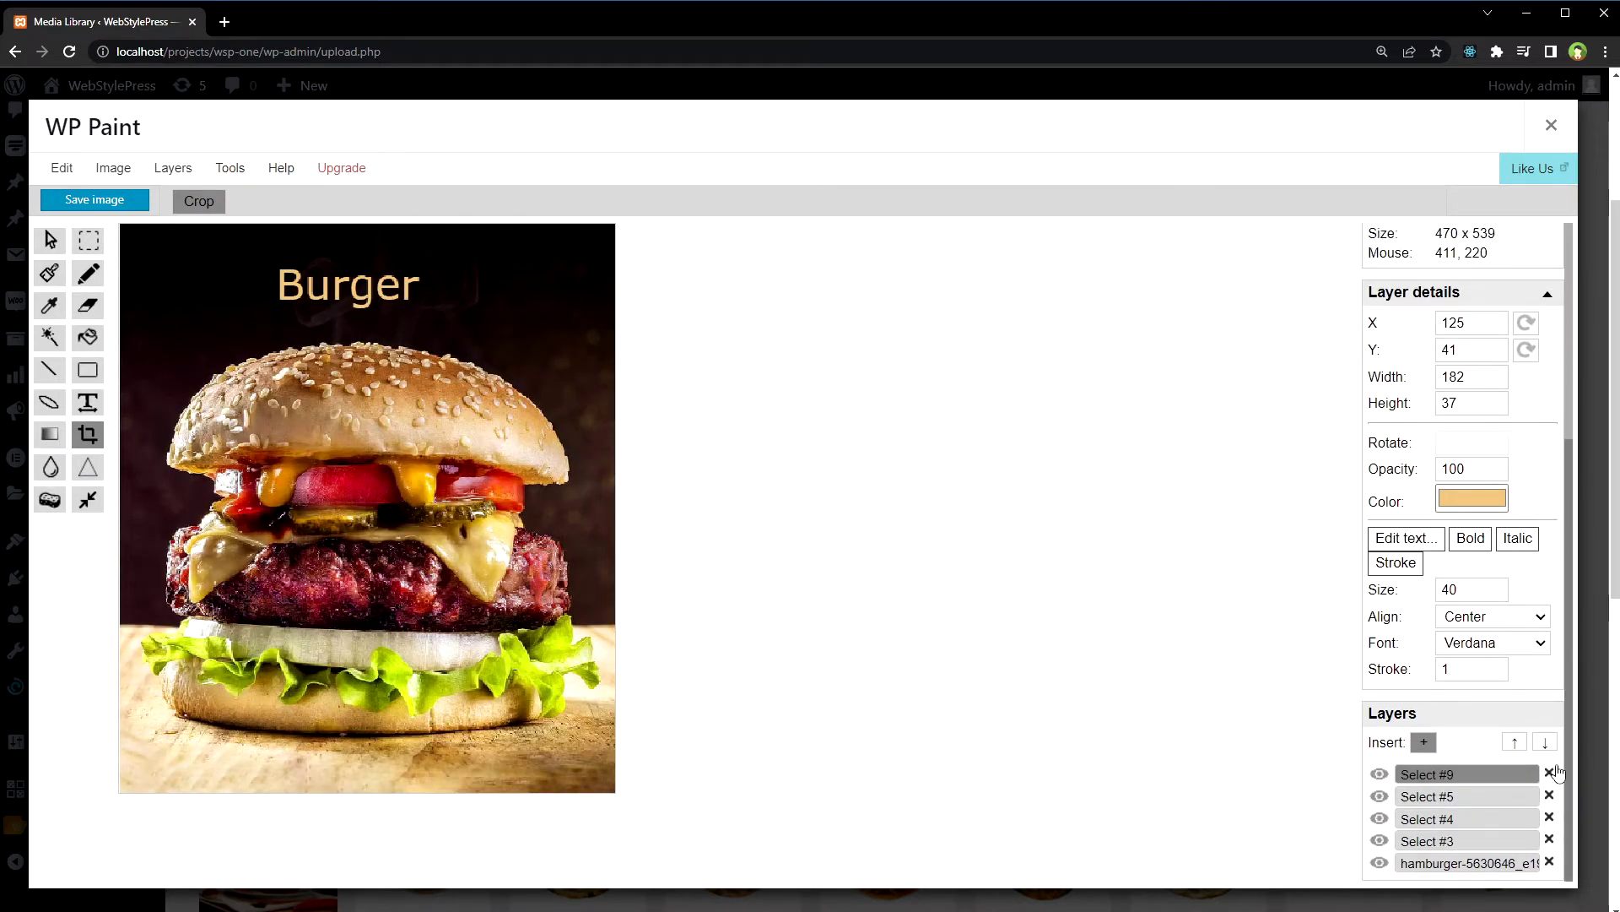
{"action": "left_click", "coordinate": [1549, 796]}
{"action": "left_click", "coordinate": [1550, 838]}
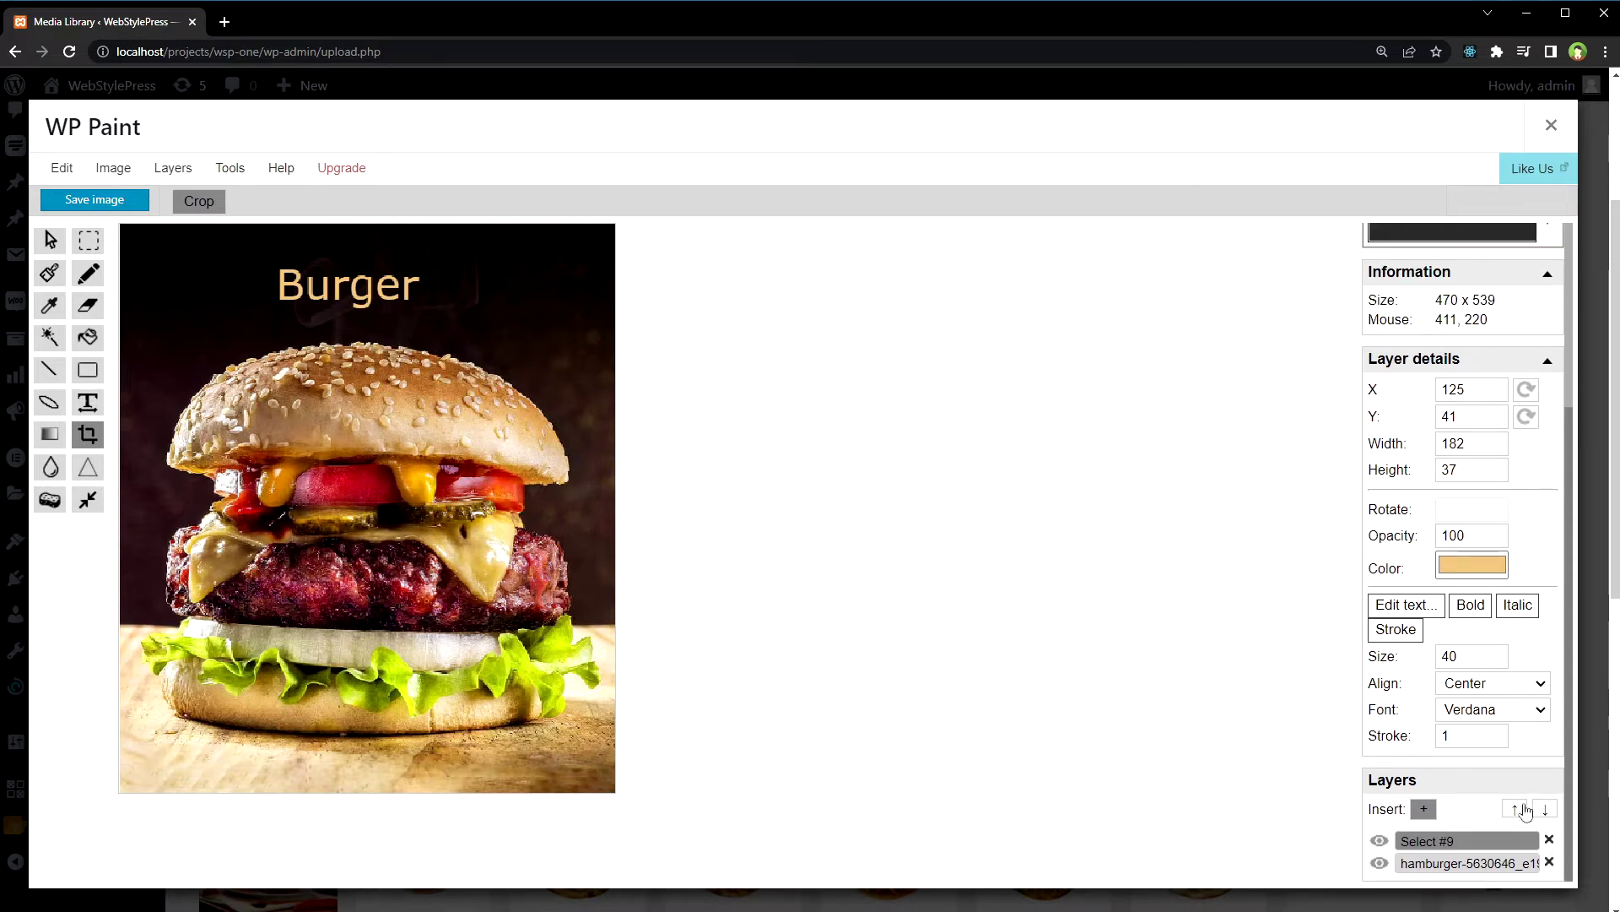
Resize the image to 80% width and height, giving 377 by 432.
{"action": "left_click", "coordinate": [1549, 841]}
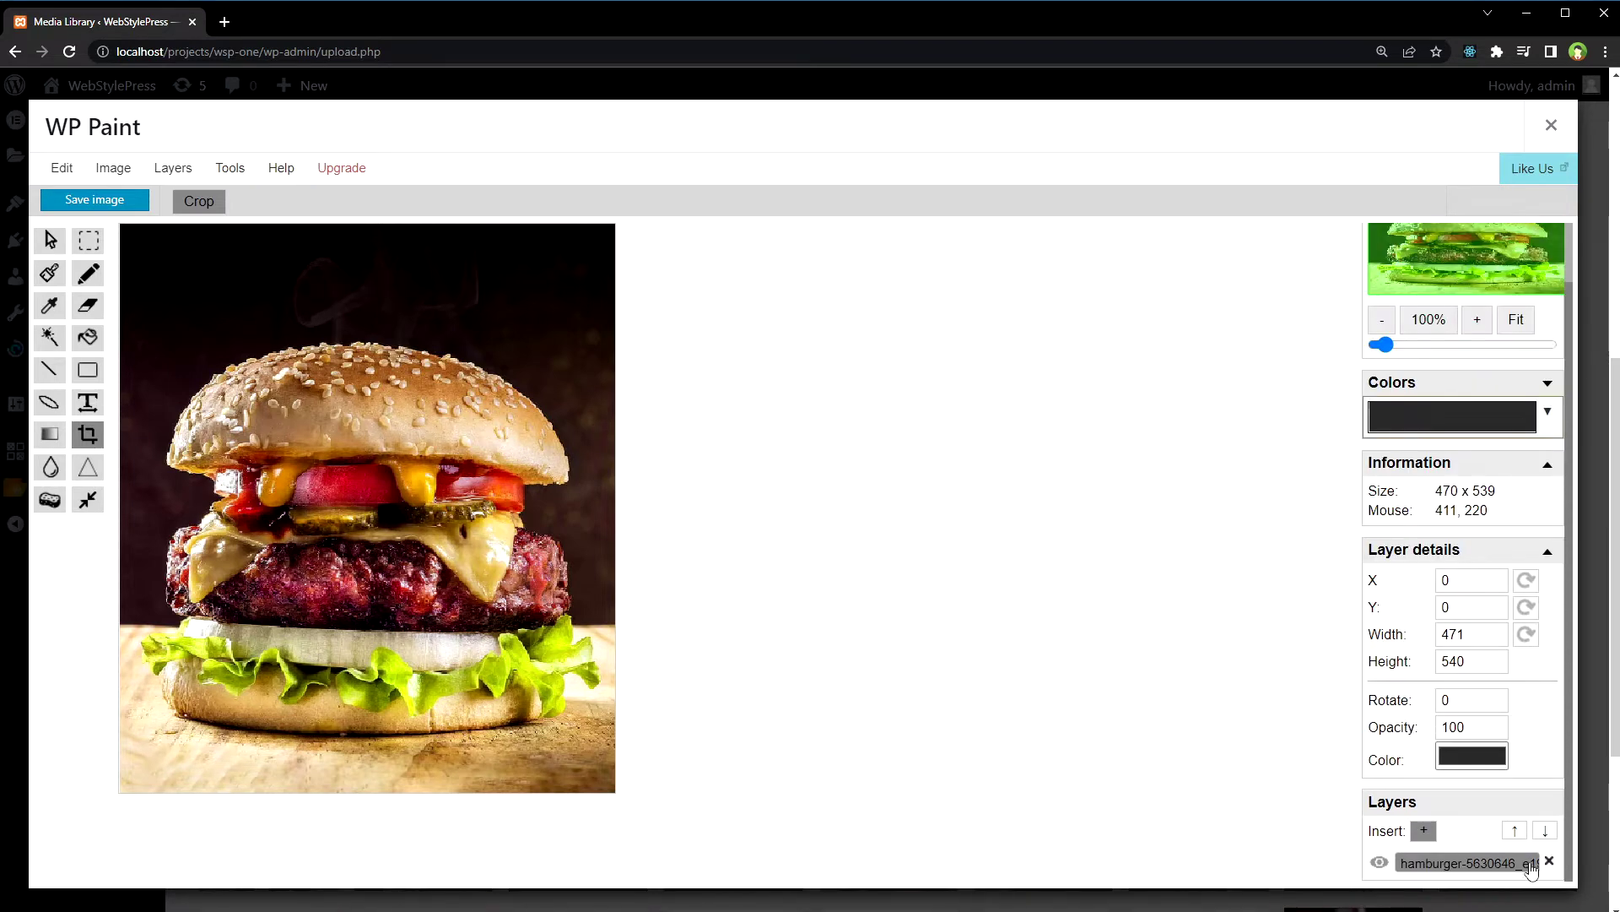
{"action": "left_click", "coordinate": [113, 168]}
{"action": "left_click", "coordinate": [189, 317]}
{"action": "left_click", "coordinate": [735, 420]}
{"action": "type", "text": "0"}
{"action": "key", "text": "Tab"}
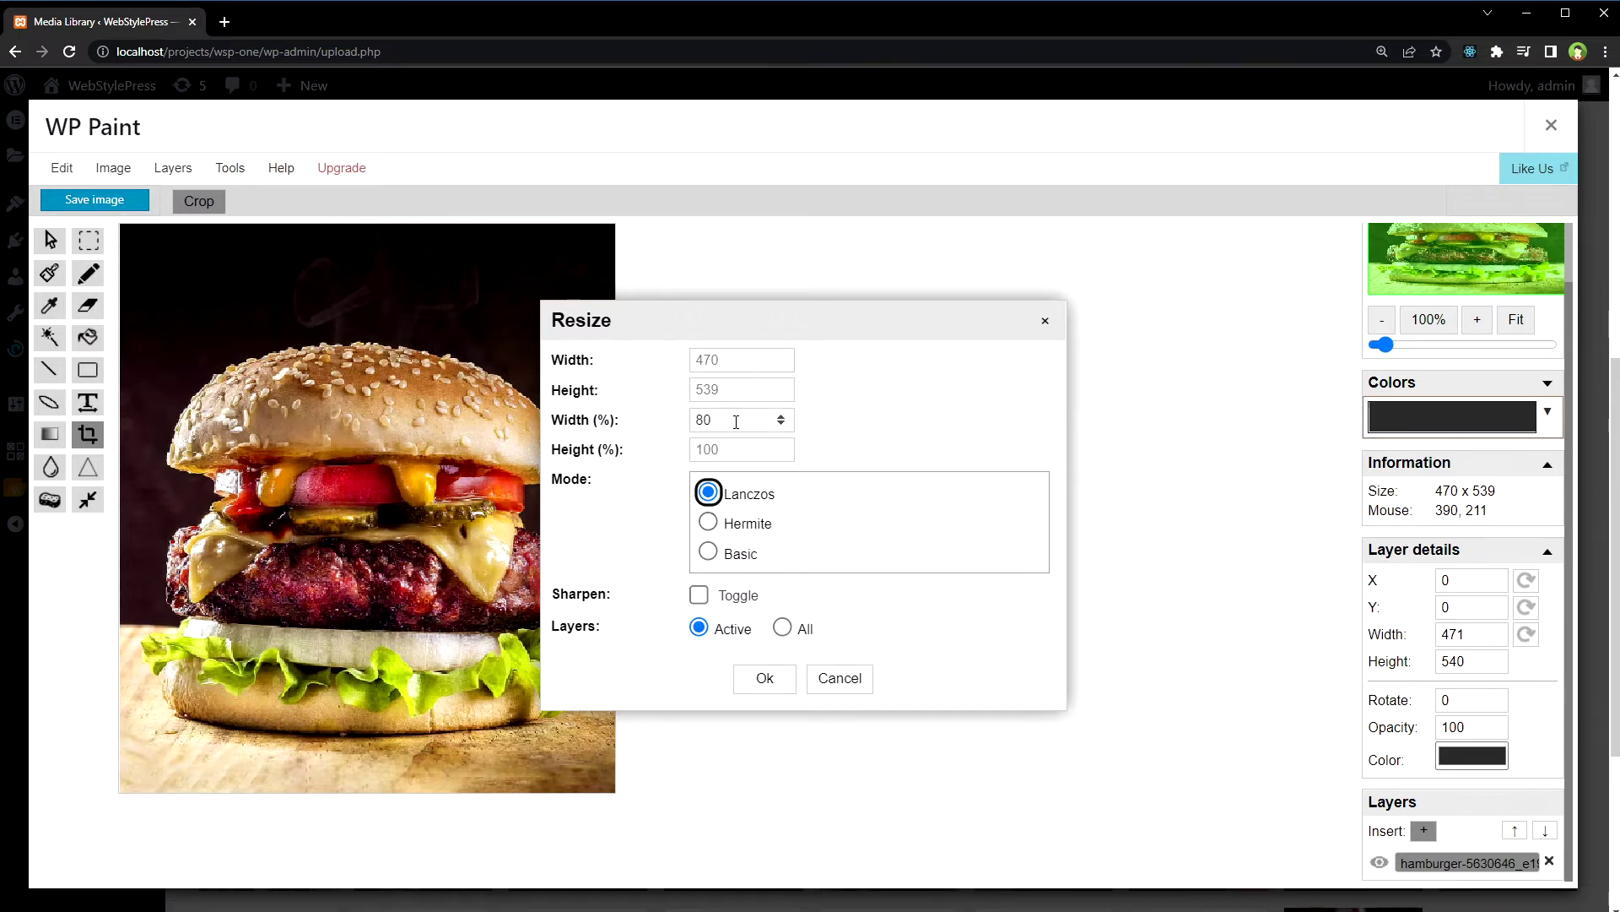
{"action": "key", "text": "shift+Tab"}
{"action": "type", "text": "80"}
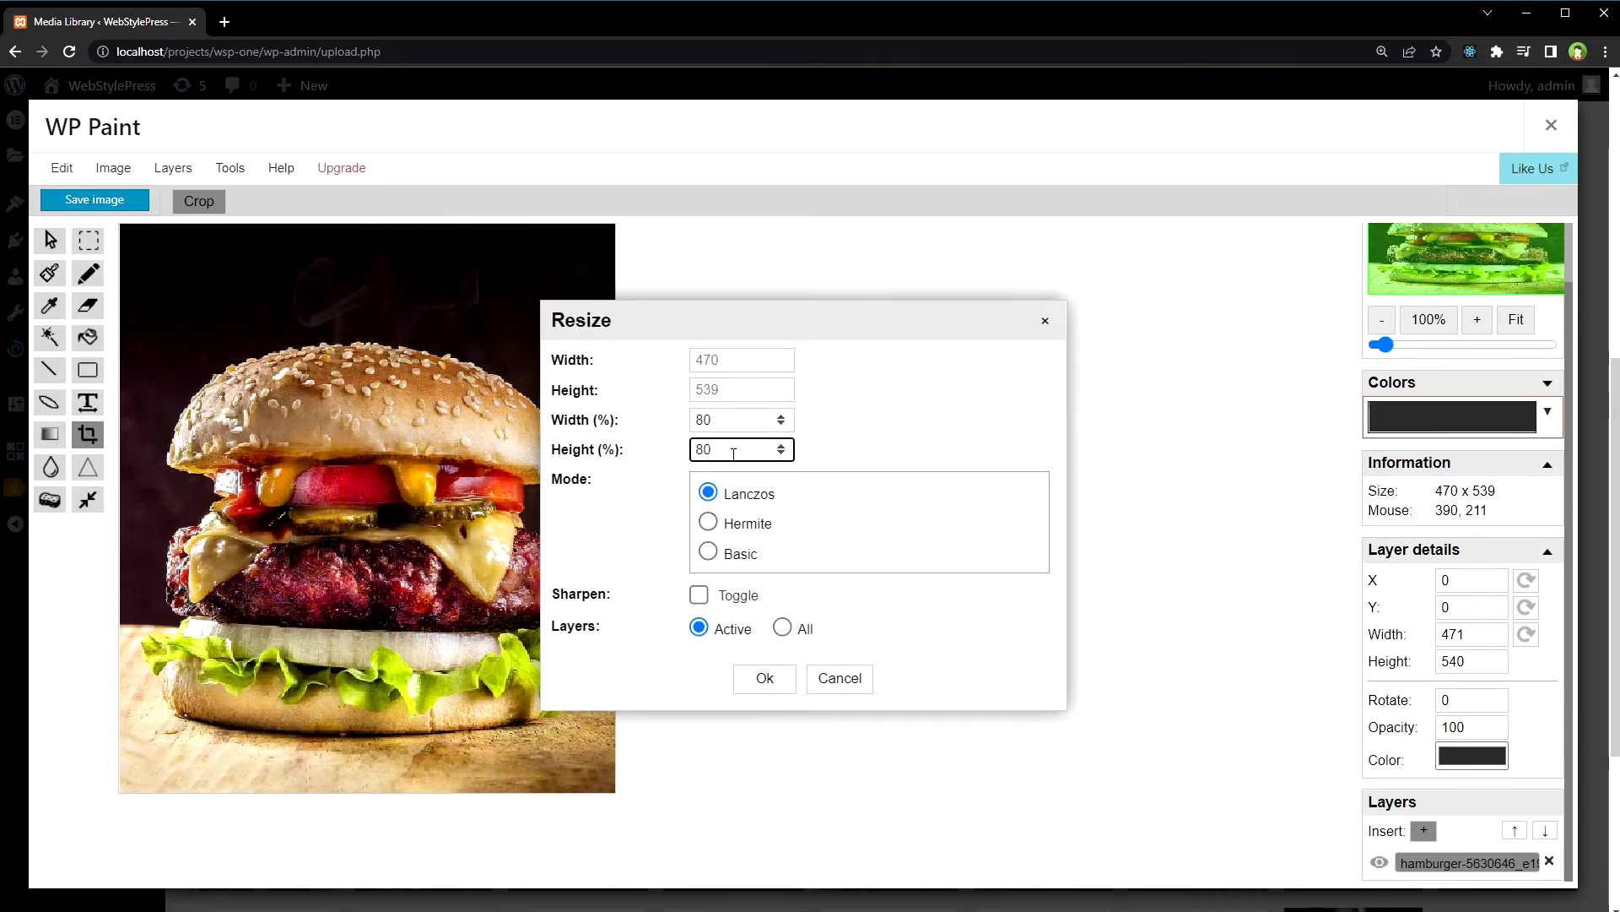
{"action": "left_click", "coordinate": [759, 679]}
Try Flip Vertical and Flip Horizontal, undoing each to keep the original orientation.
{"action": "left_click", "coordinate": [112, 168]}
{"action": "mouse_move", "coordinate": [106, 380]}
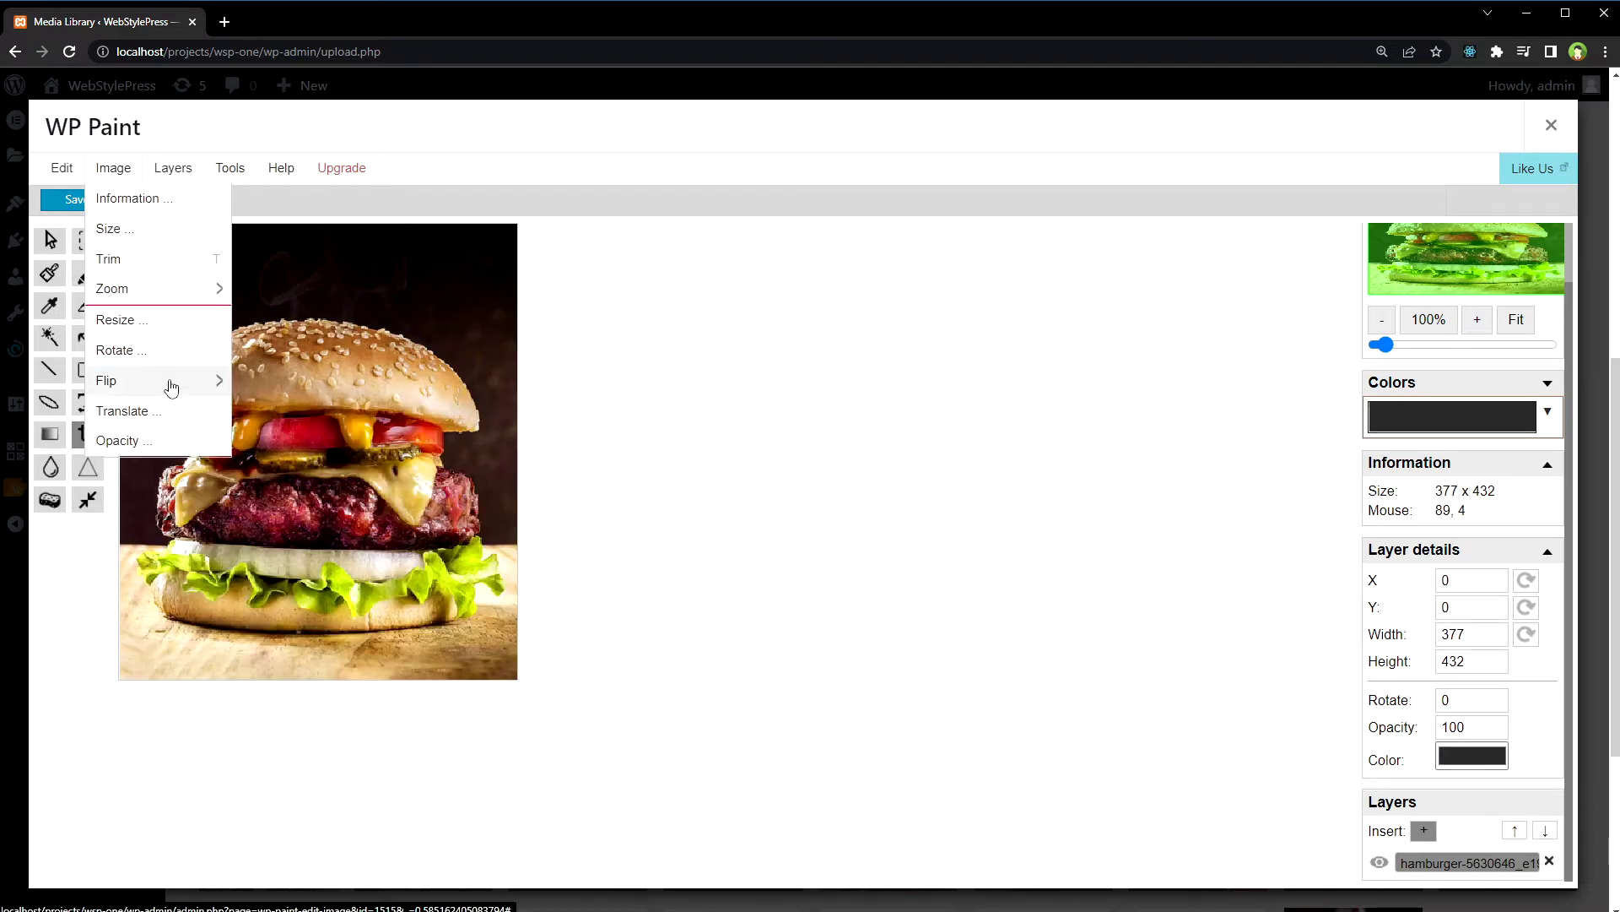
{"action": "left_click", "coordinate": [347, 380]}
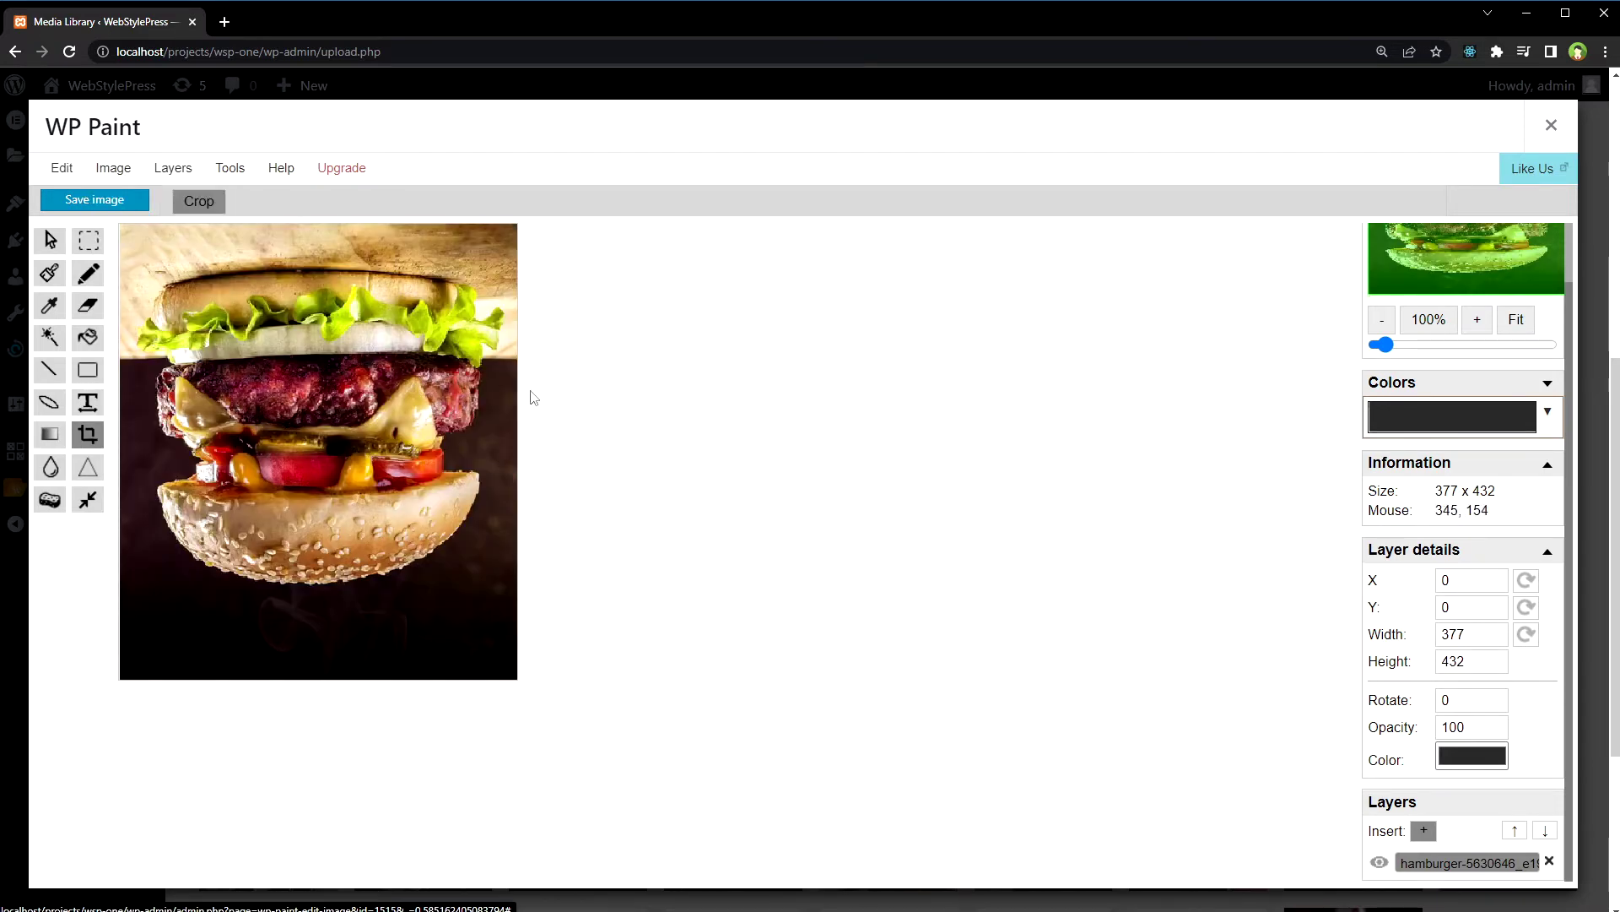
{"action": "key", "text": "ctrl+z"}
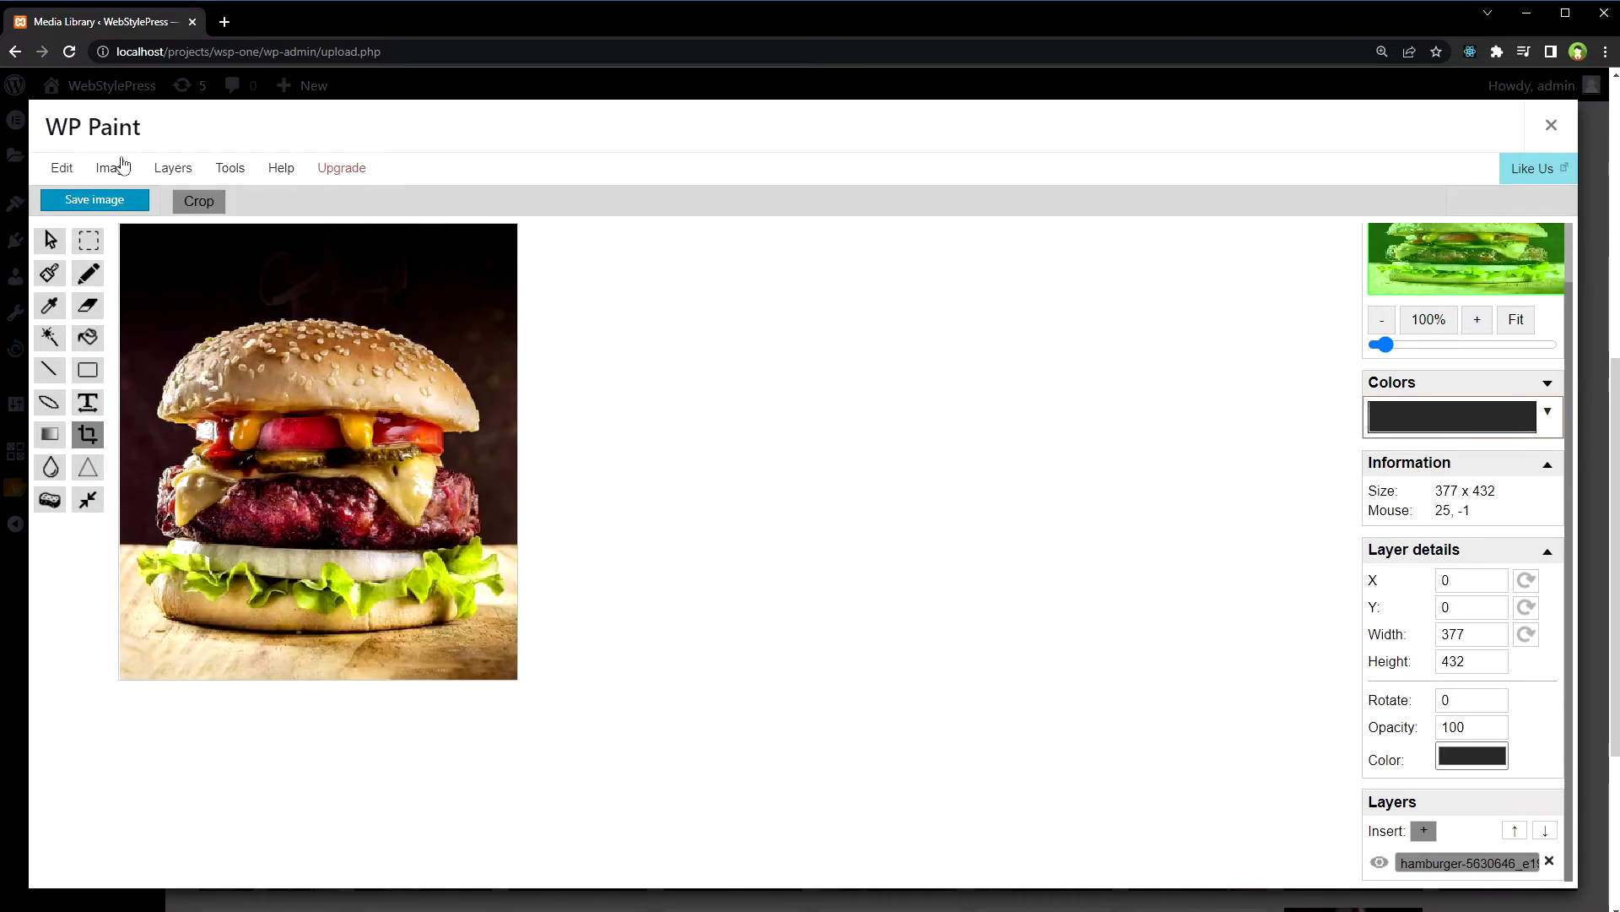
{"action": "left_click", "coordinate": [113, 168]}
{"action": "mouse_move", "coordinate": [194, 385]}
{"action": "left_click", "coordinate": [333, 414]}
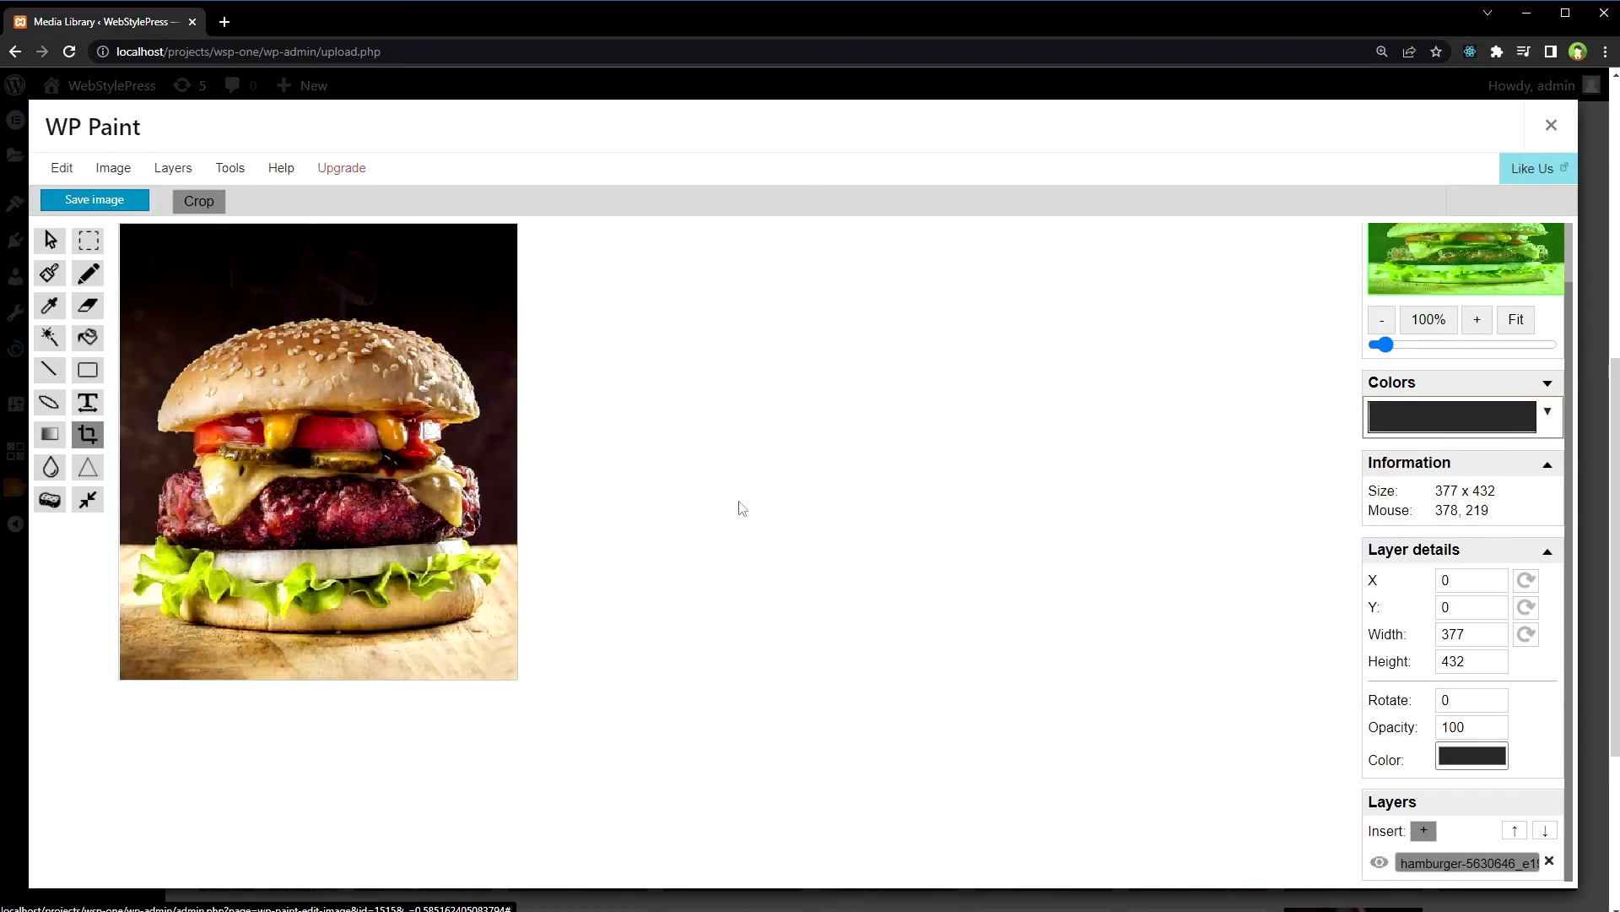
{"action": "key", "text": "ctrl+z"}
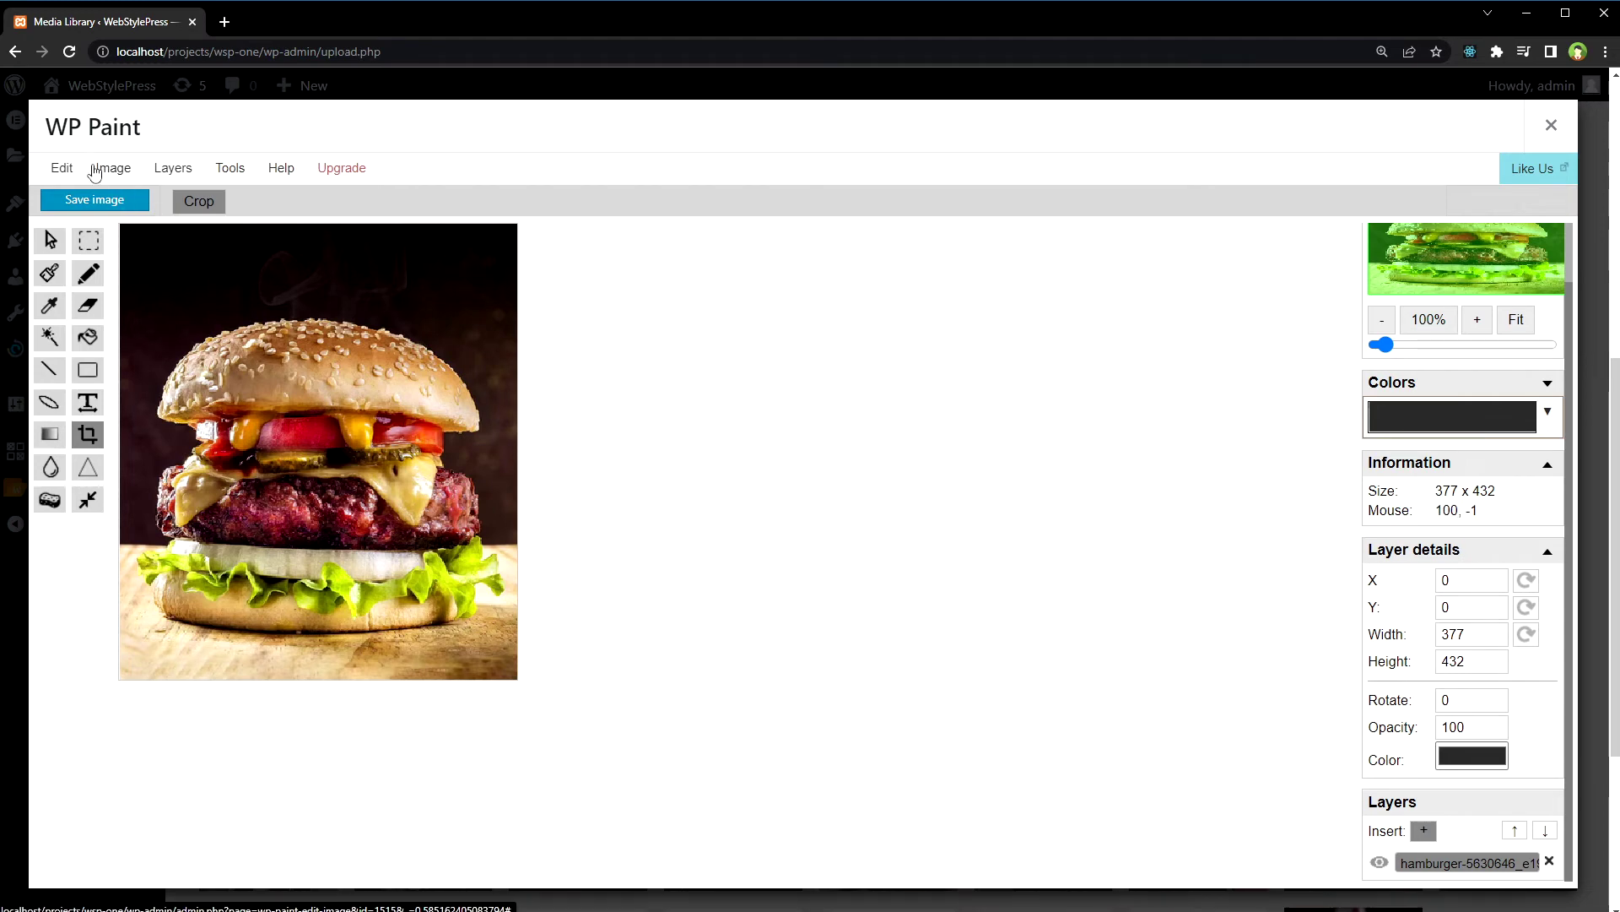
Flatten the Burger text and photo into one 470 by 539 layer.
{"action": "left_click", "coordinate": [113, 172]}
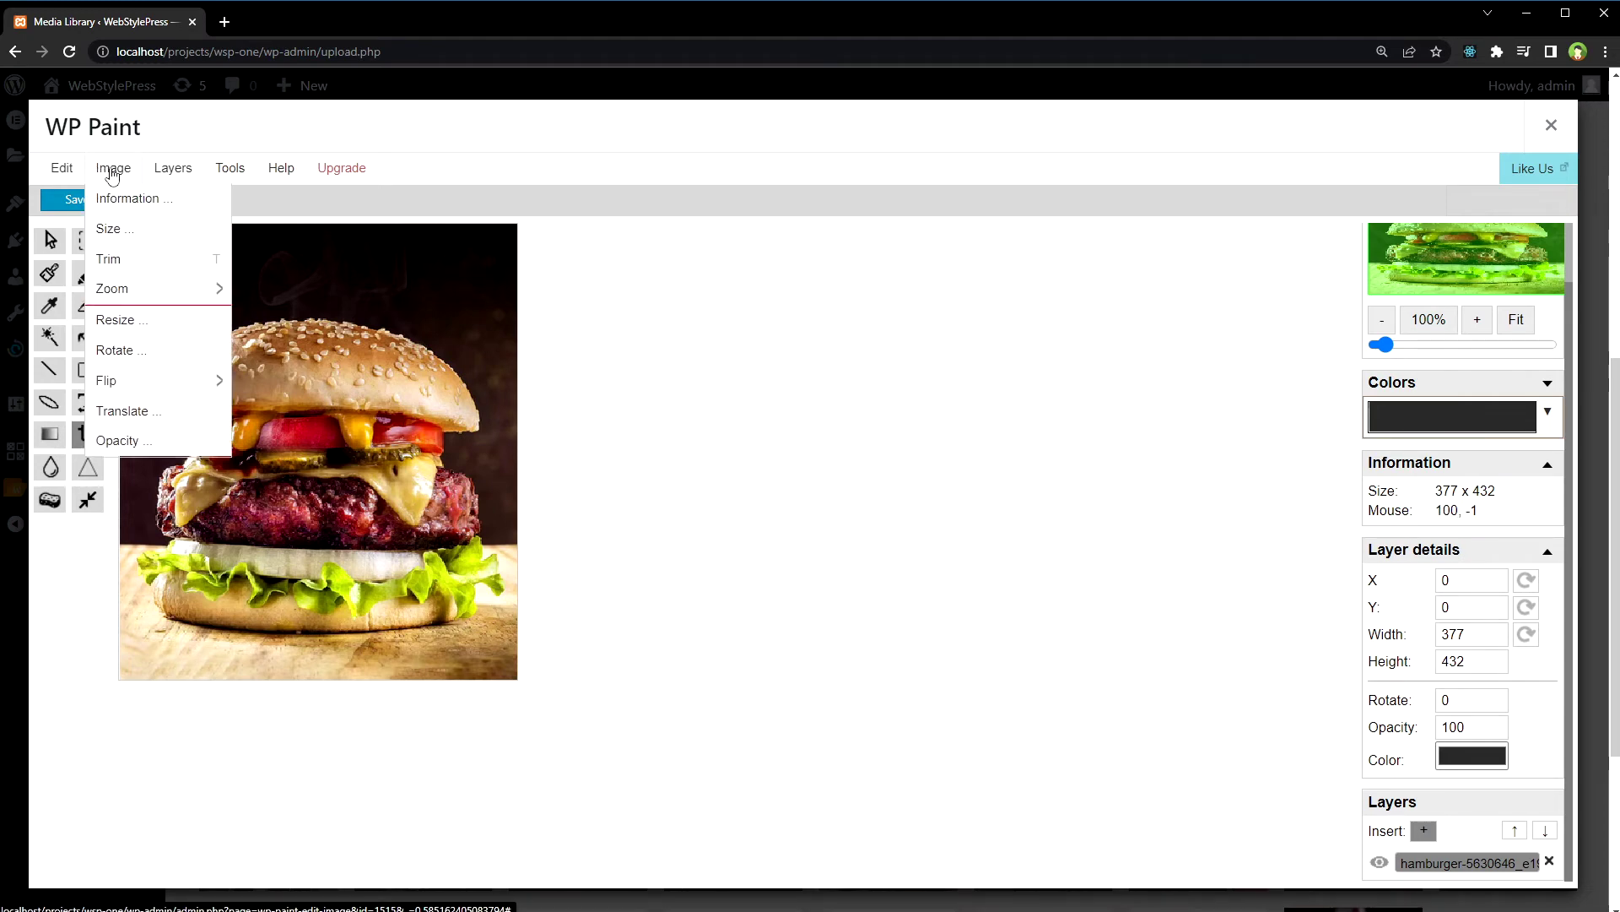
{"action": "left_click", "coordinate": [185, 173]}
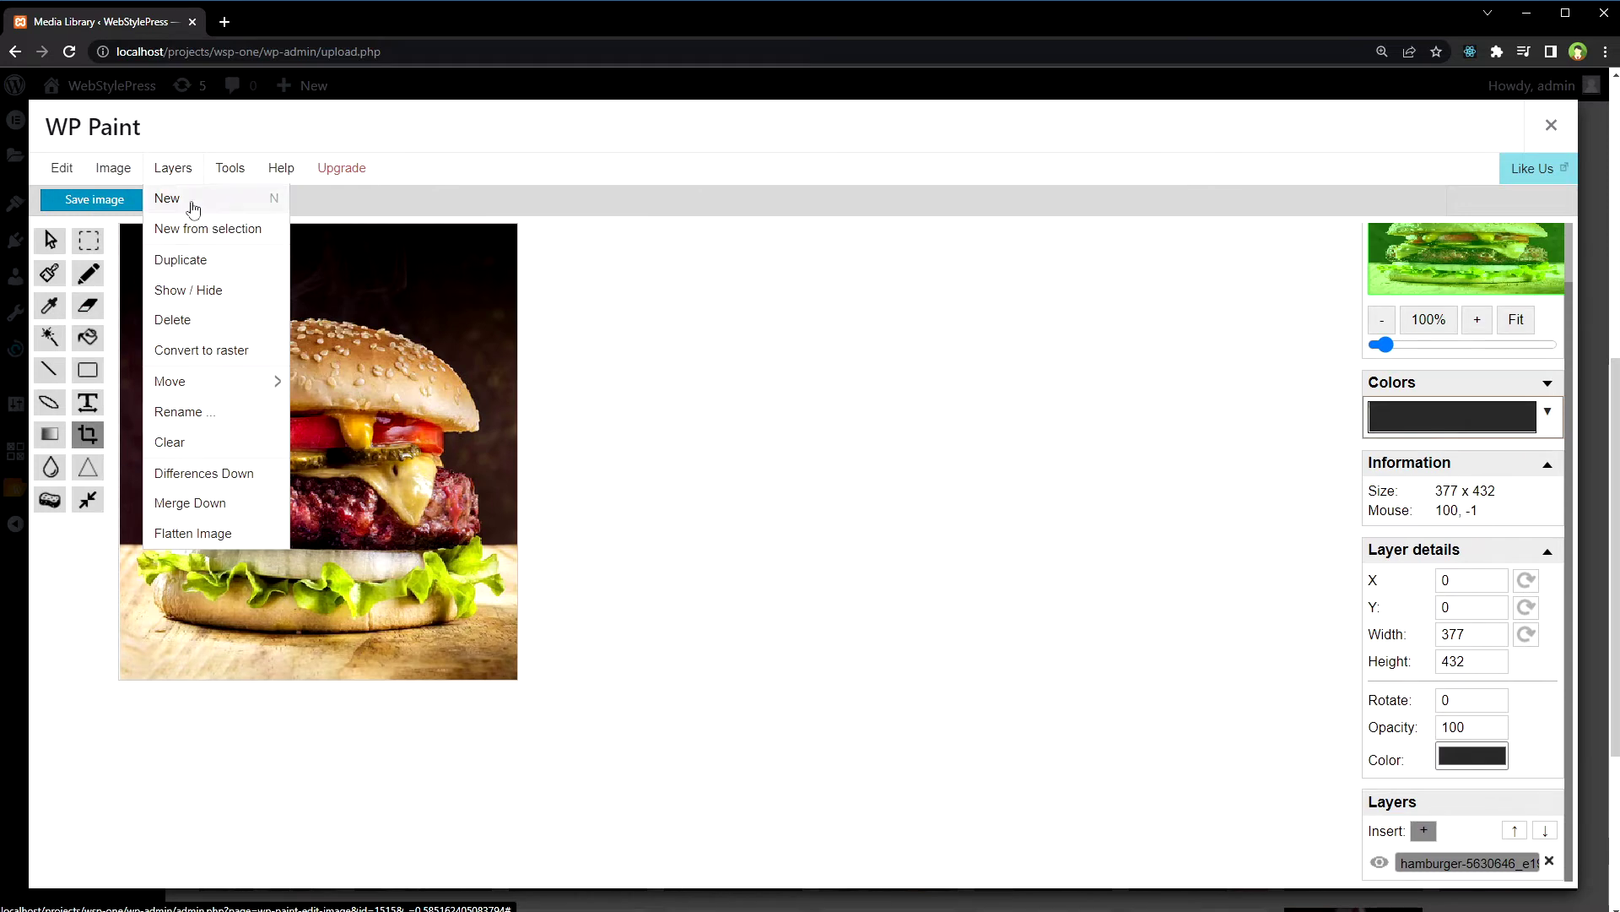
{"action": "left_click", "coordinate": [986, 612]}
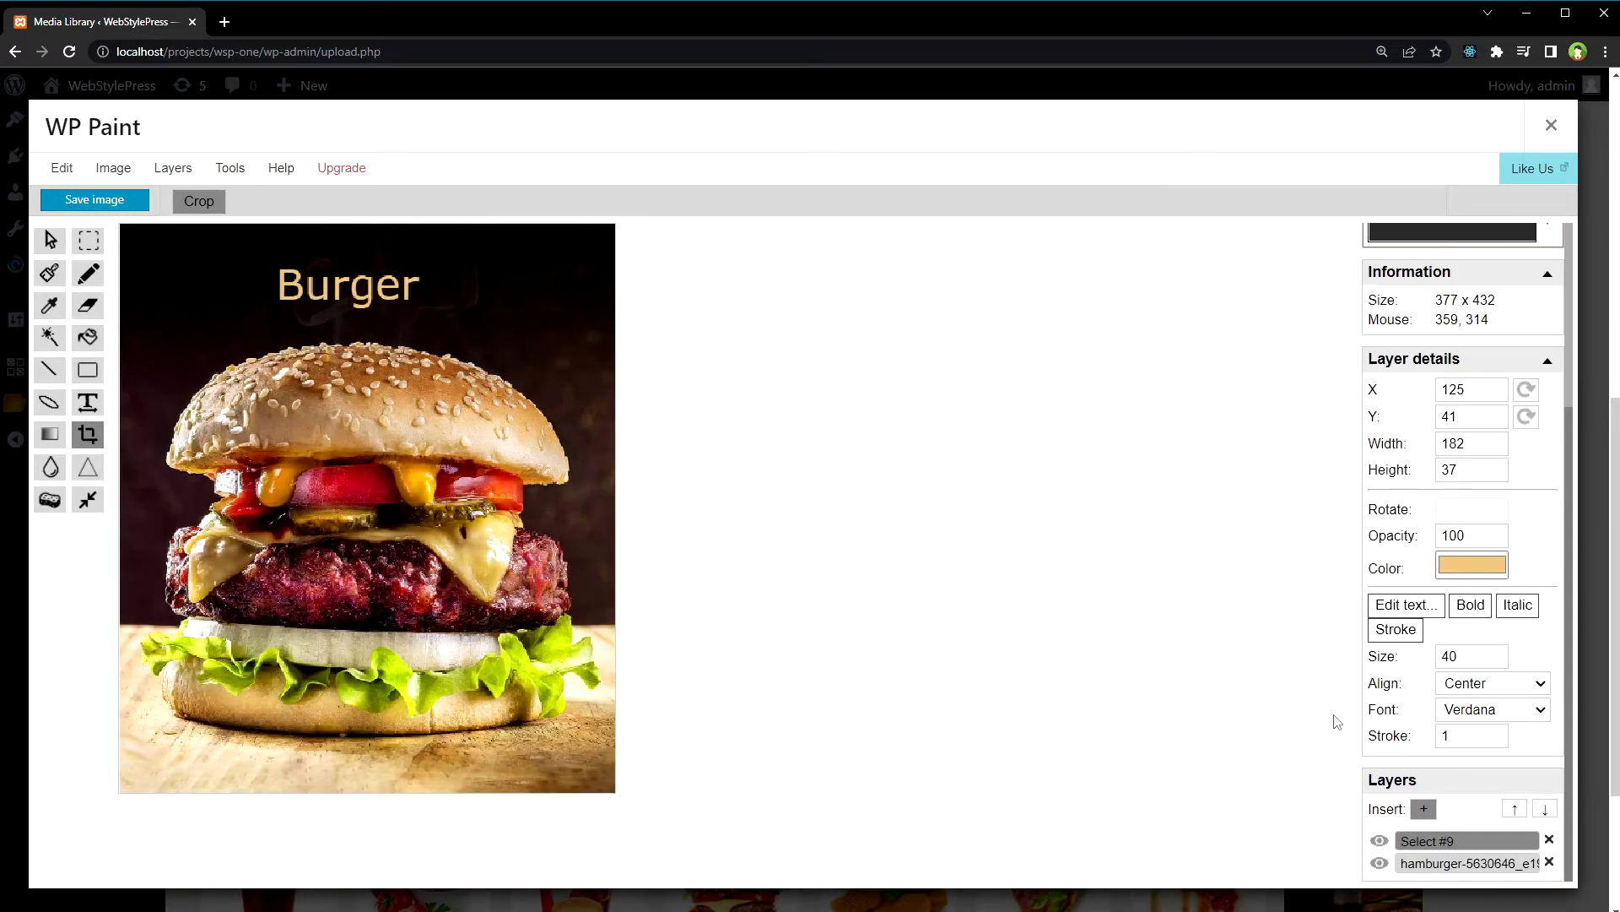
{"action": "left_click", "coordinate": [172, 167]}
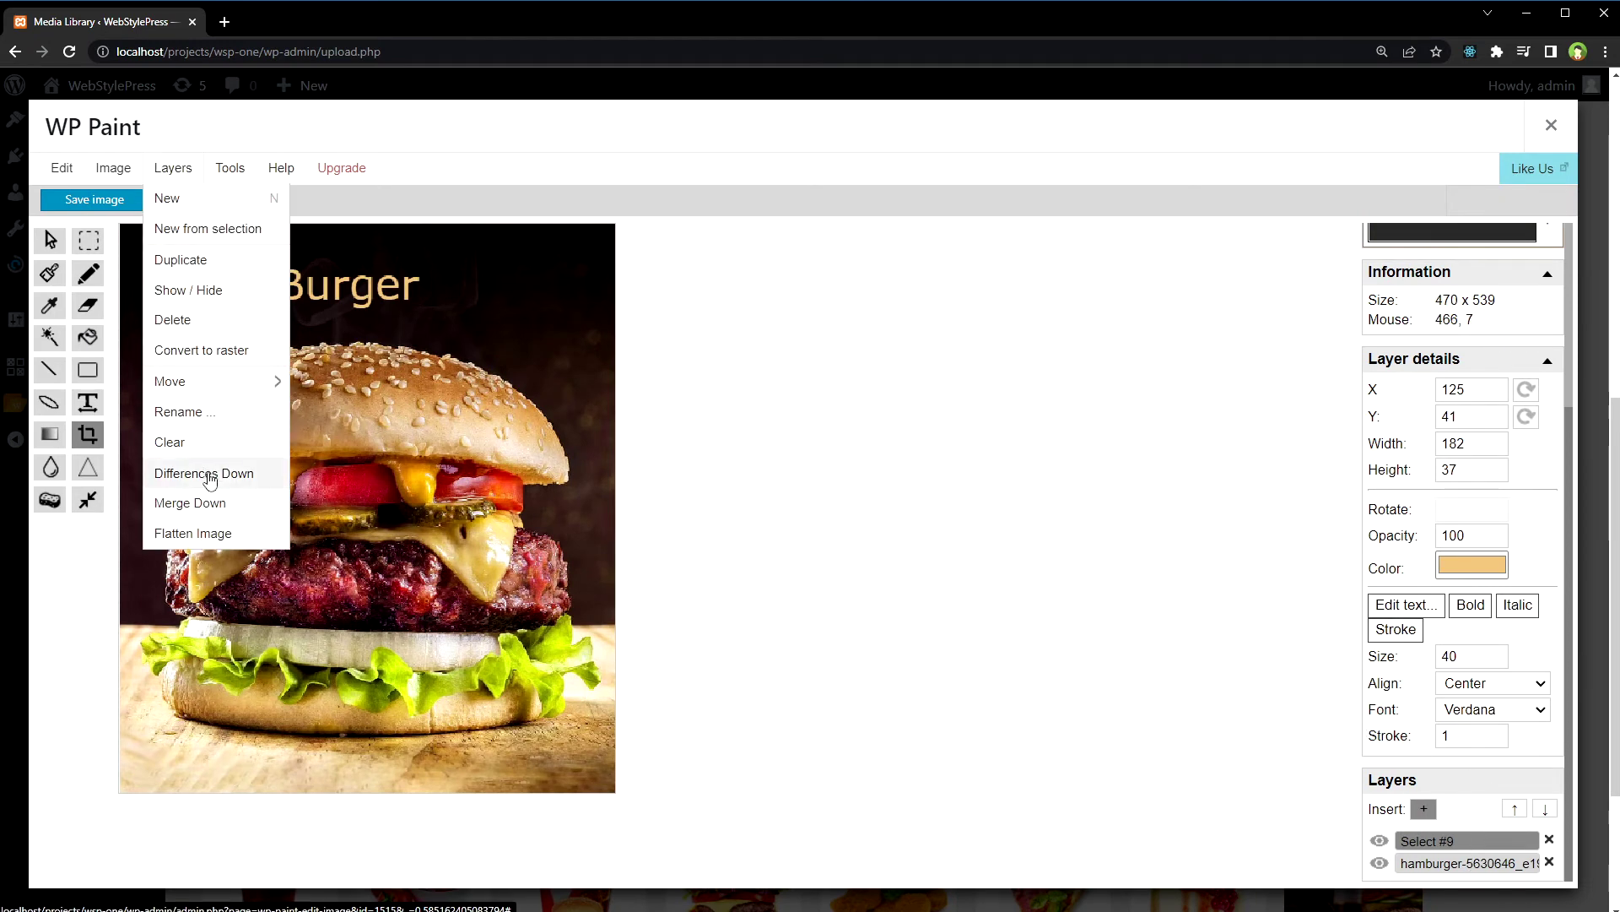
{"action": "left_click", "coordinate": [225, 542]}
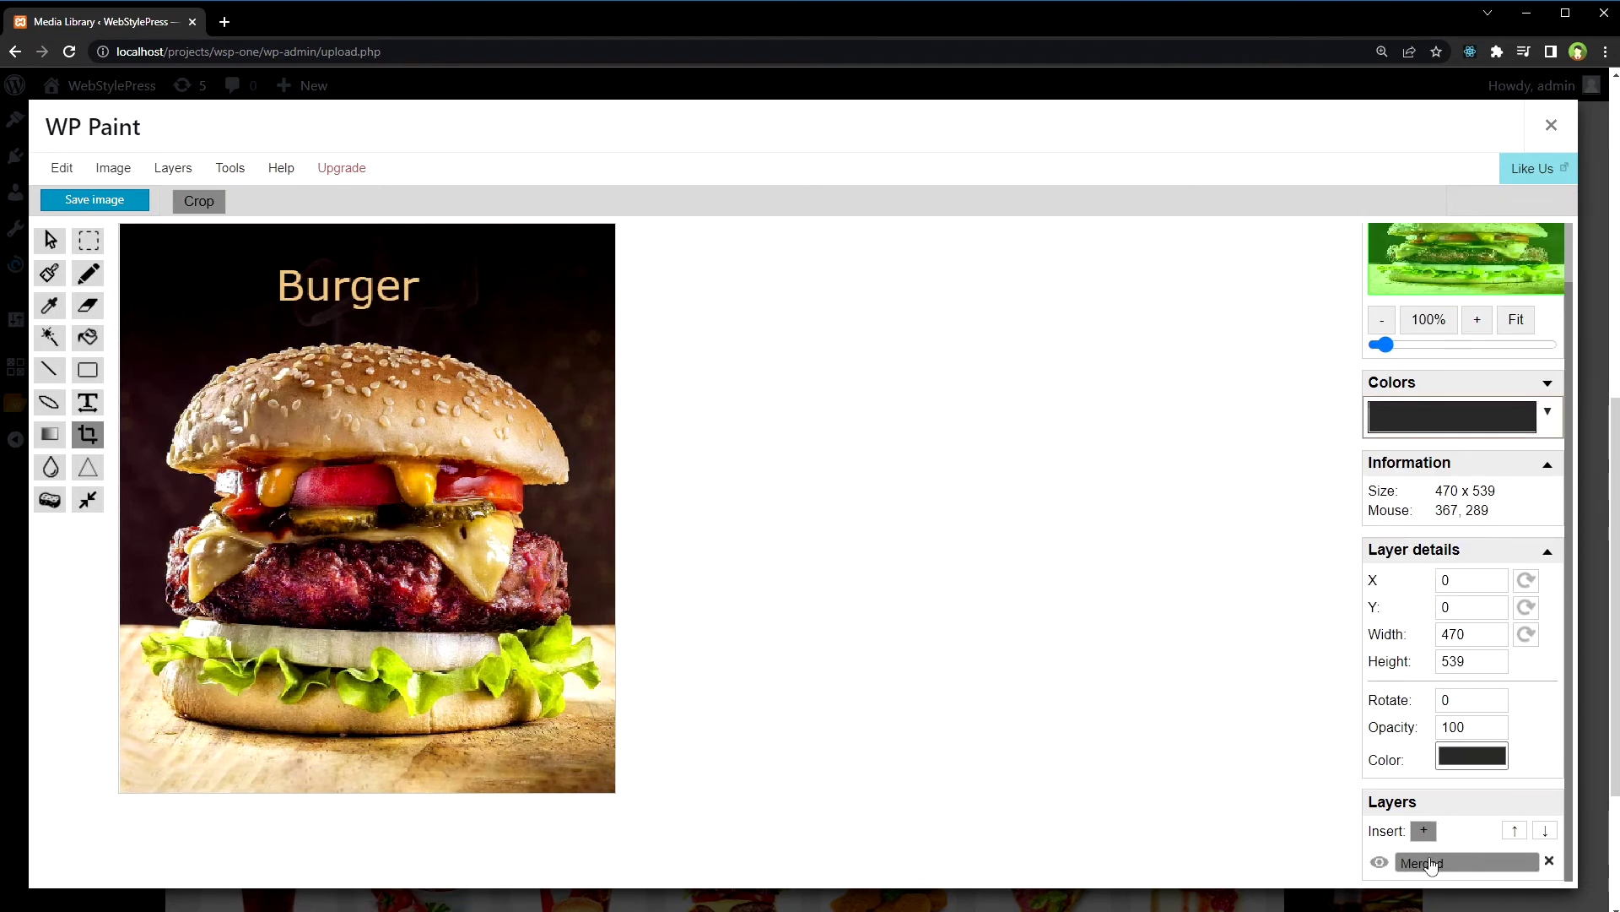
Resize the merged image to 60% width and height, giving 282 by 323.
{"action": "left_click", "coordinate": [113, 167]}
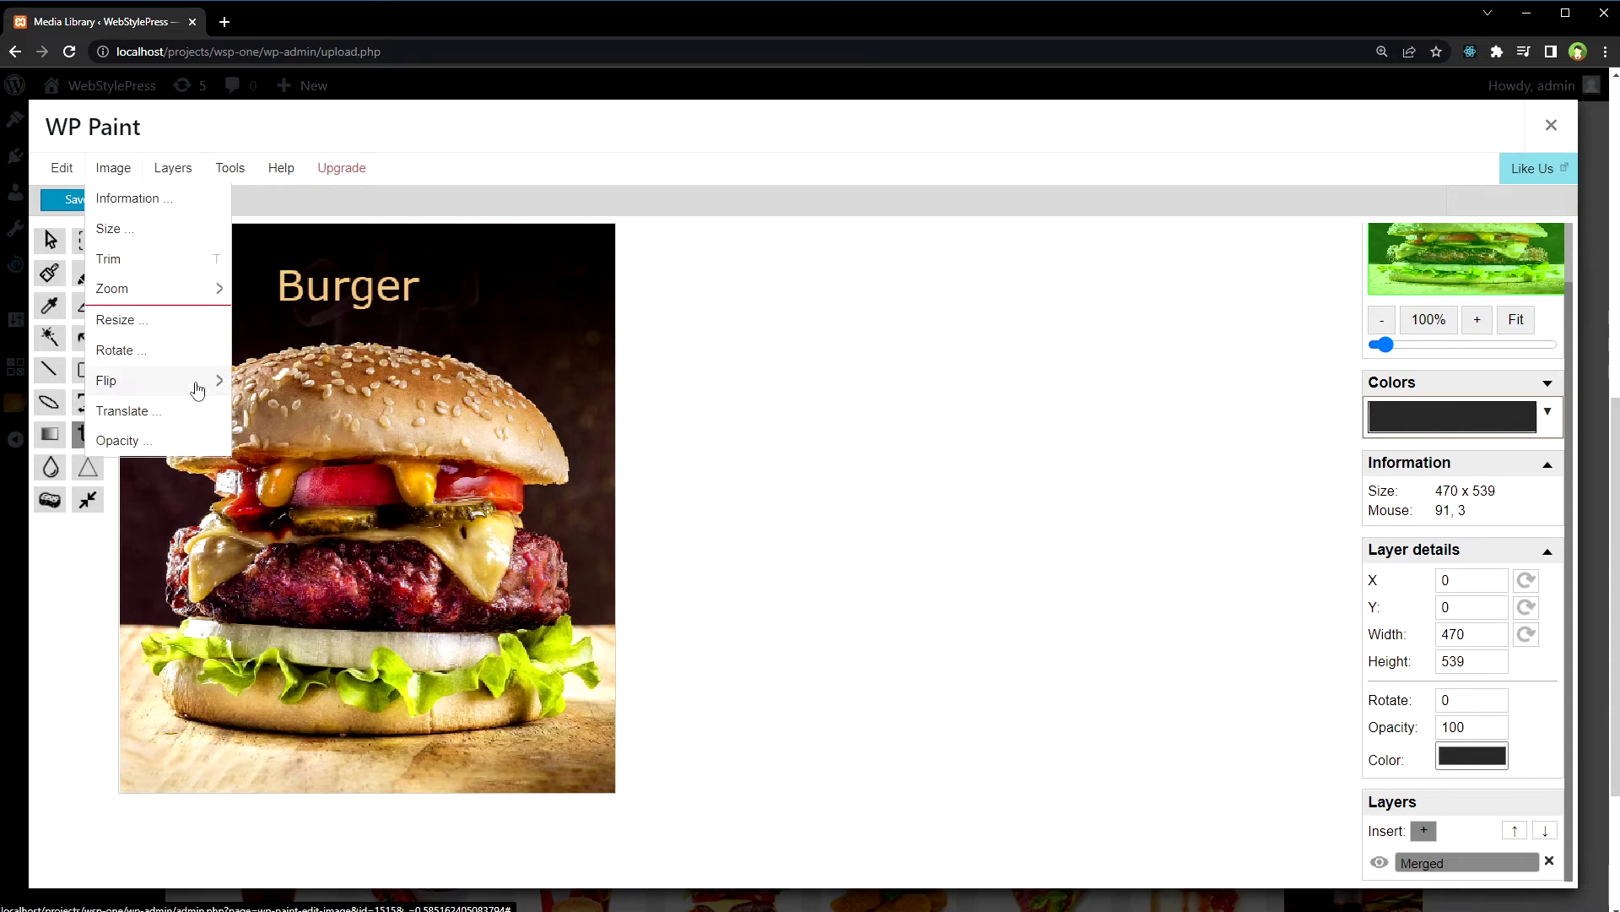
{"action": "left_click", "coordinate": [116, 320]}
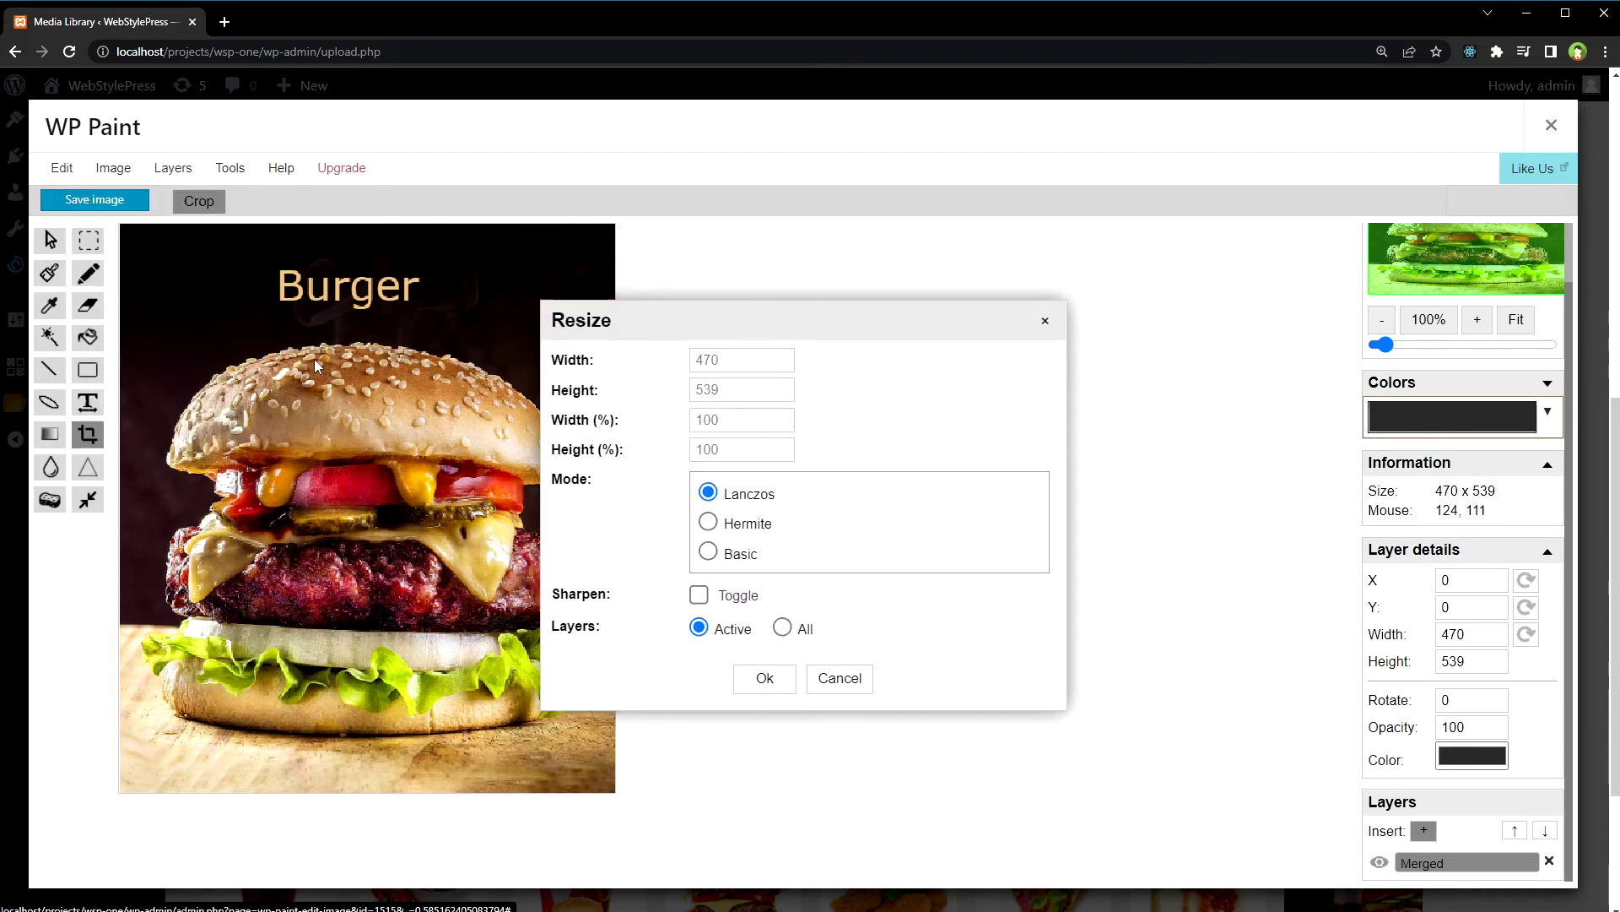
{"action": "left_click", "coordinate": [748, 421]}
{"action": "type", "text": "60"}
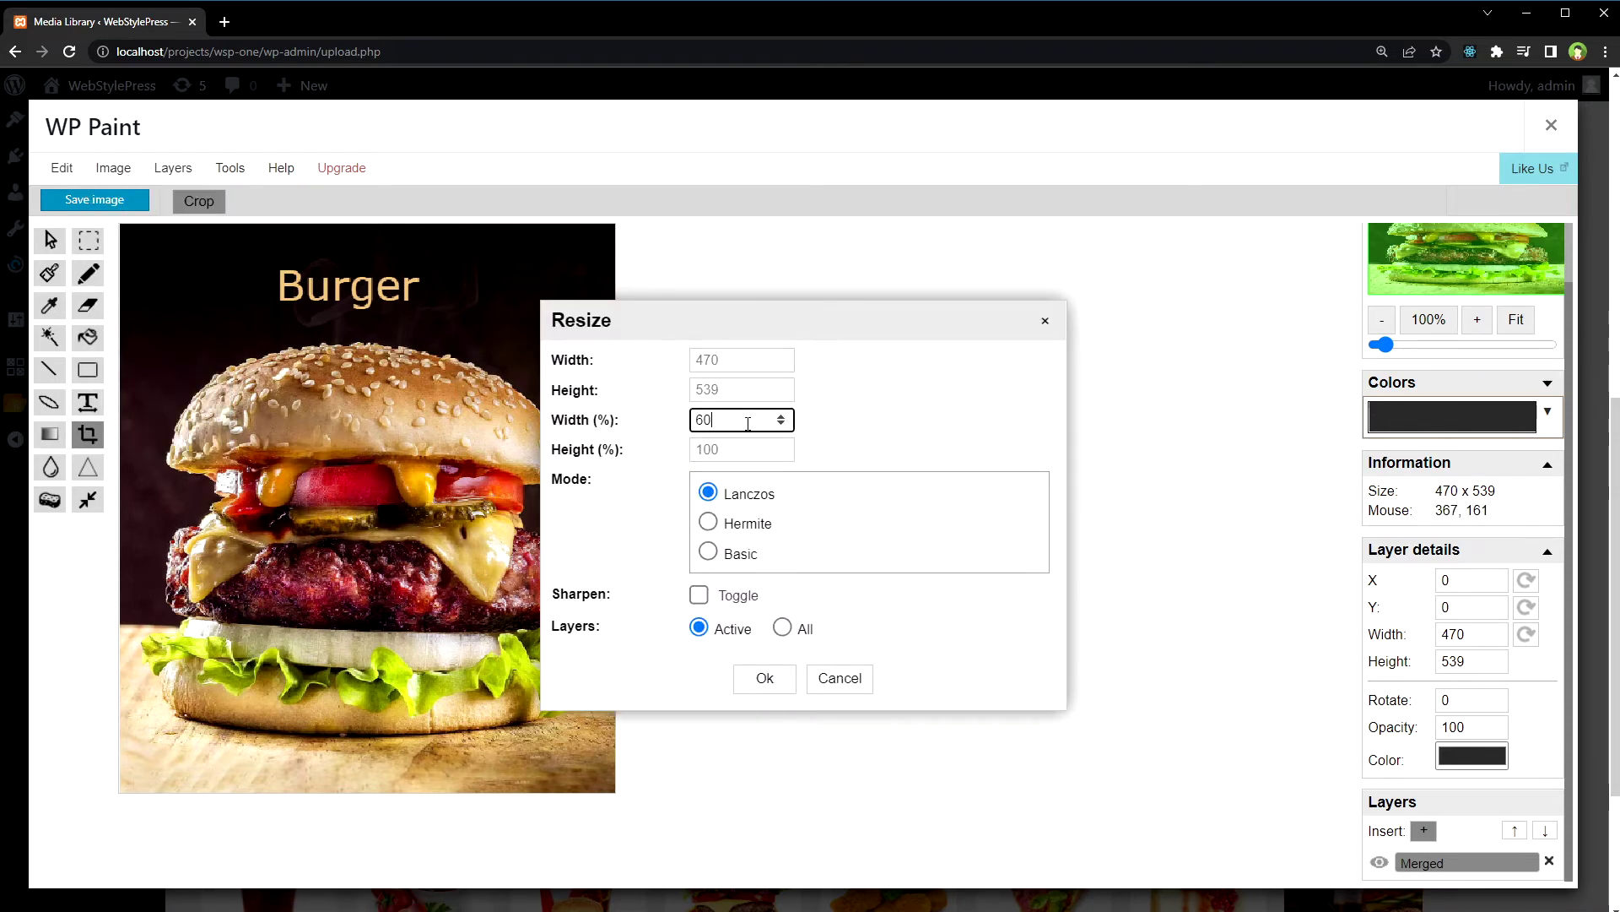
{"action": "key", "text": "Tab"}
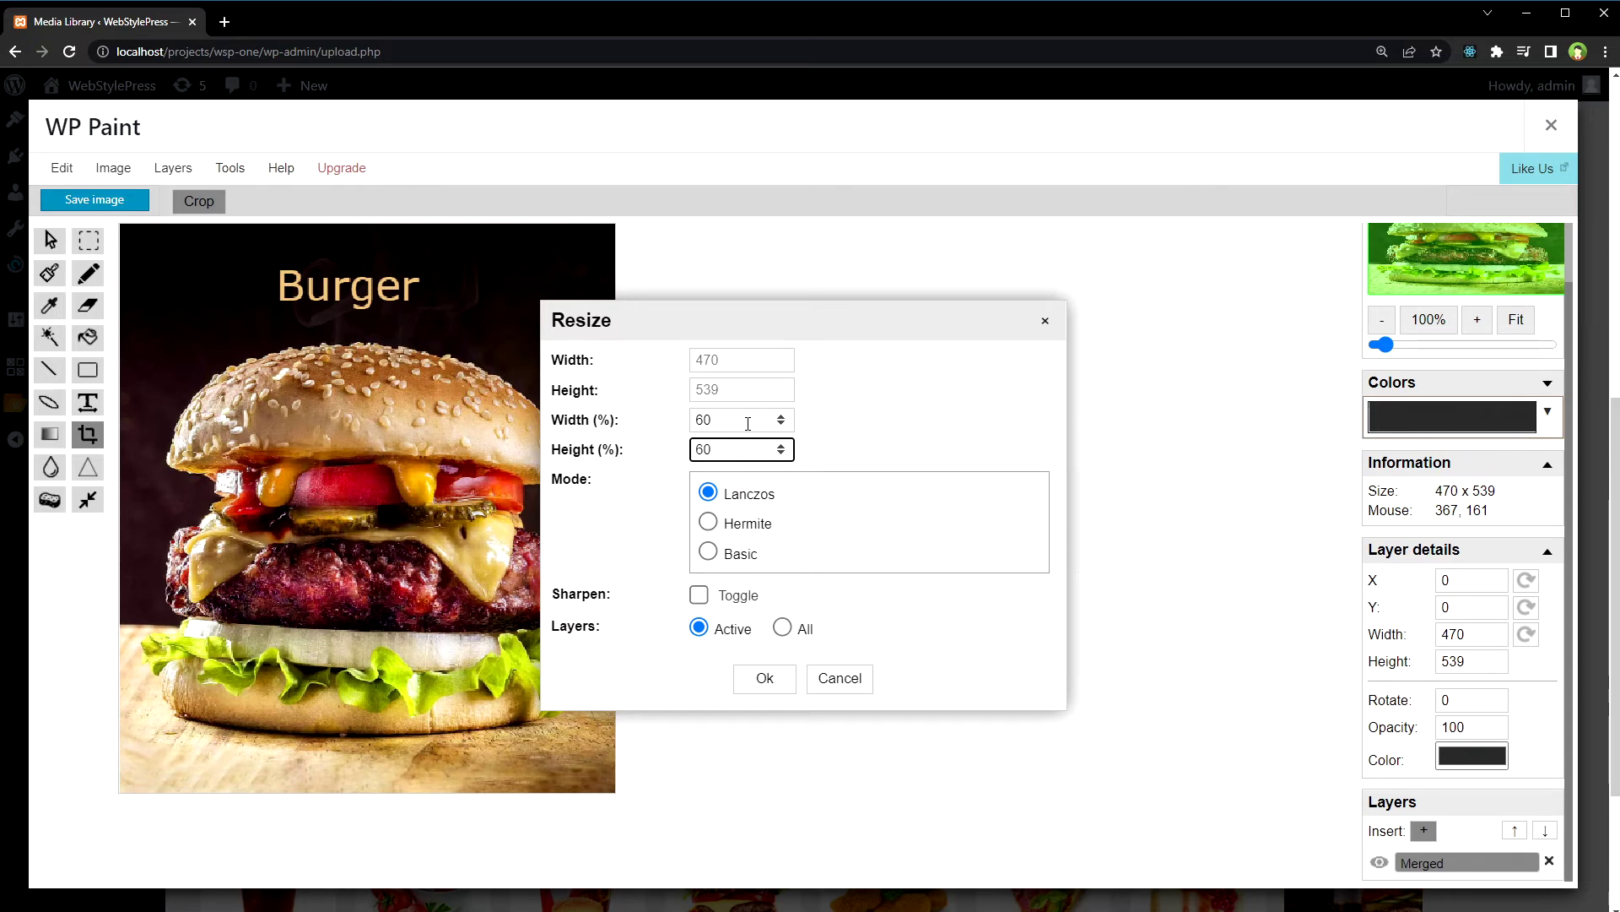
{"action": "key", "text": "Return"}
{"action": "left_click", "coordinate": [229, 168]}
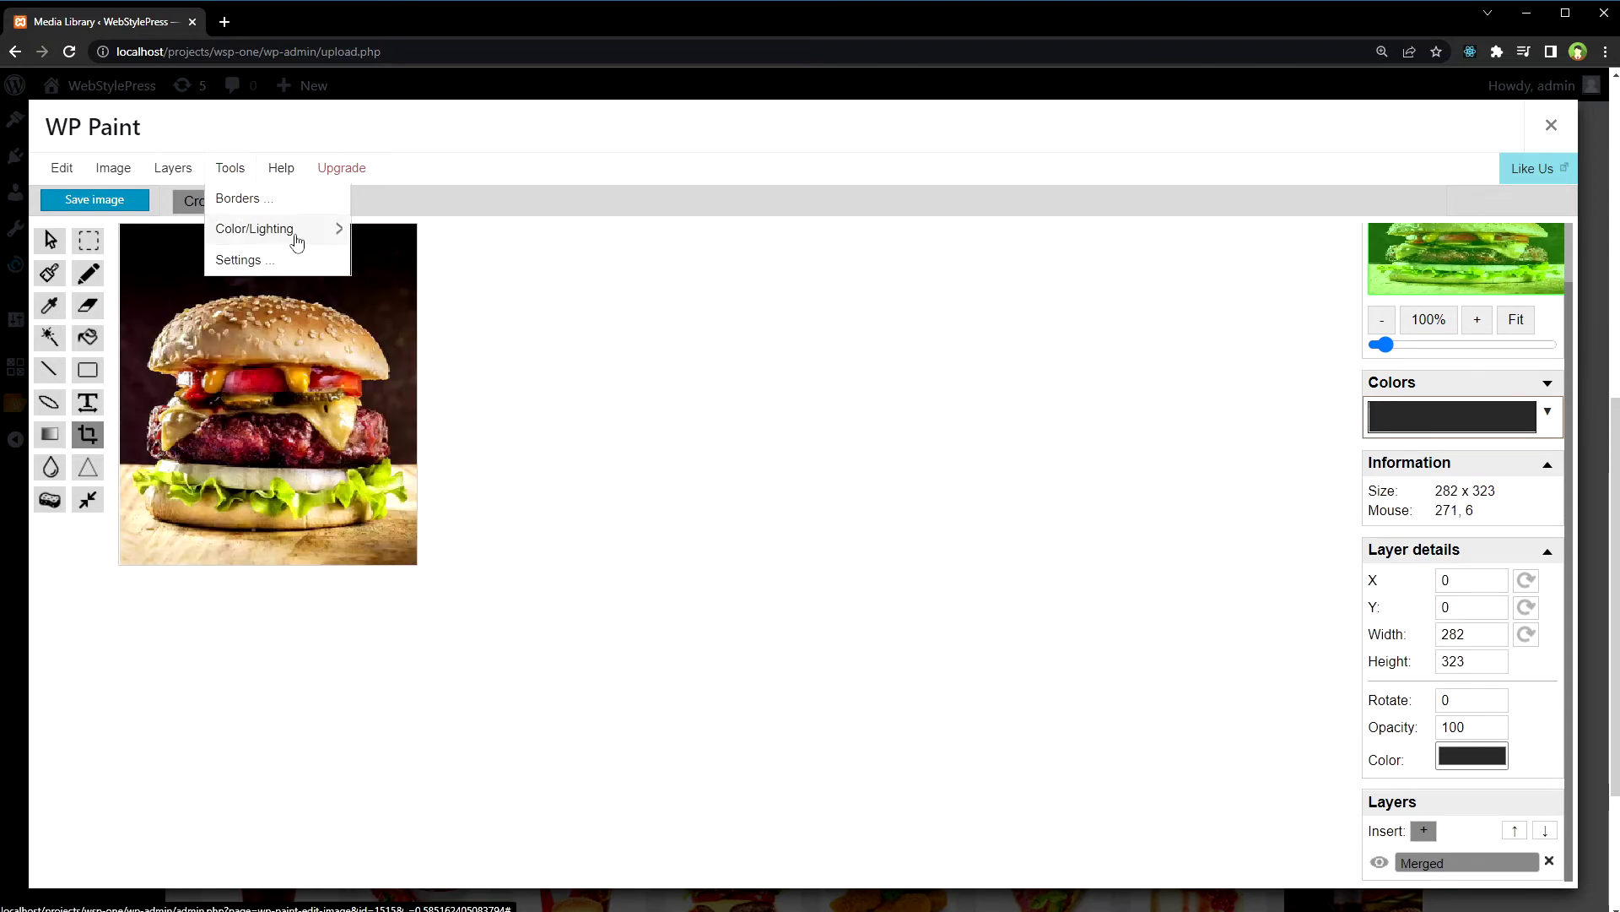
Apply a Contrast adjustment, after briefly trying Brightness, then save the image.
{"action": "mouse_move", "coordinate": [255, 228]}
{"action": "left_click", "coordinate": [440, 269]}
{"action": "mouse_move", "coordinate": [896, 603]}
{"action": "left_mouse_down"}
{"action": "mouse_move", "coordinate": [840, 603]}
{"action": "mouse_move", "coordinate": [877, 614]}
{"action": "mouse_move", "coordinate": [864, 604]}
{"action": "left_mouse_up"}
{"action": "left_click", "coordinate": [927, 323]}
{"action": "left_click", "coordinate": [962, 357]}
{"action": "left_click", "coordinate": [928, 323]}
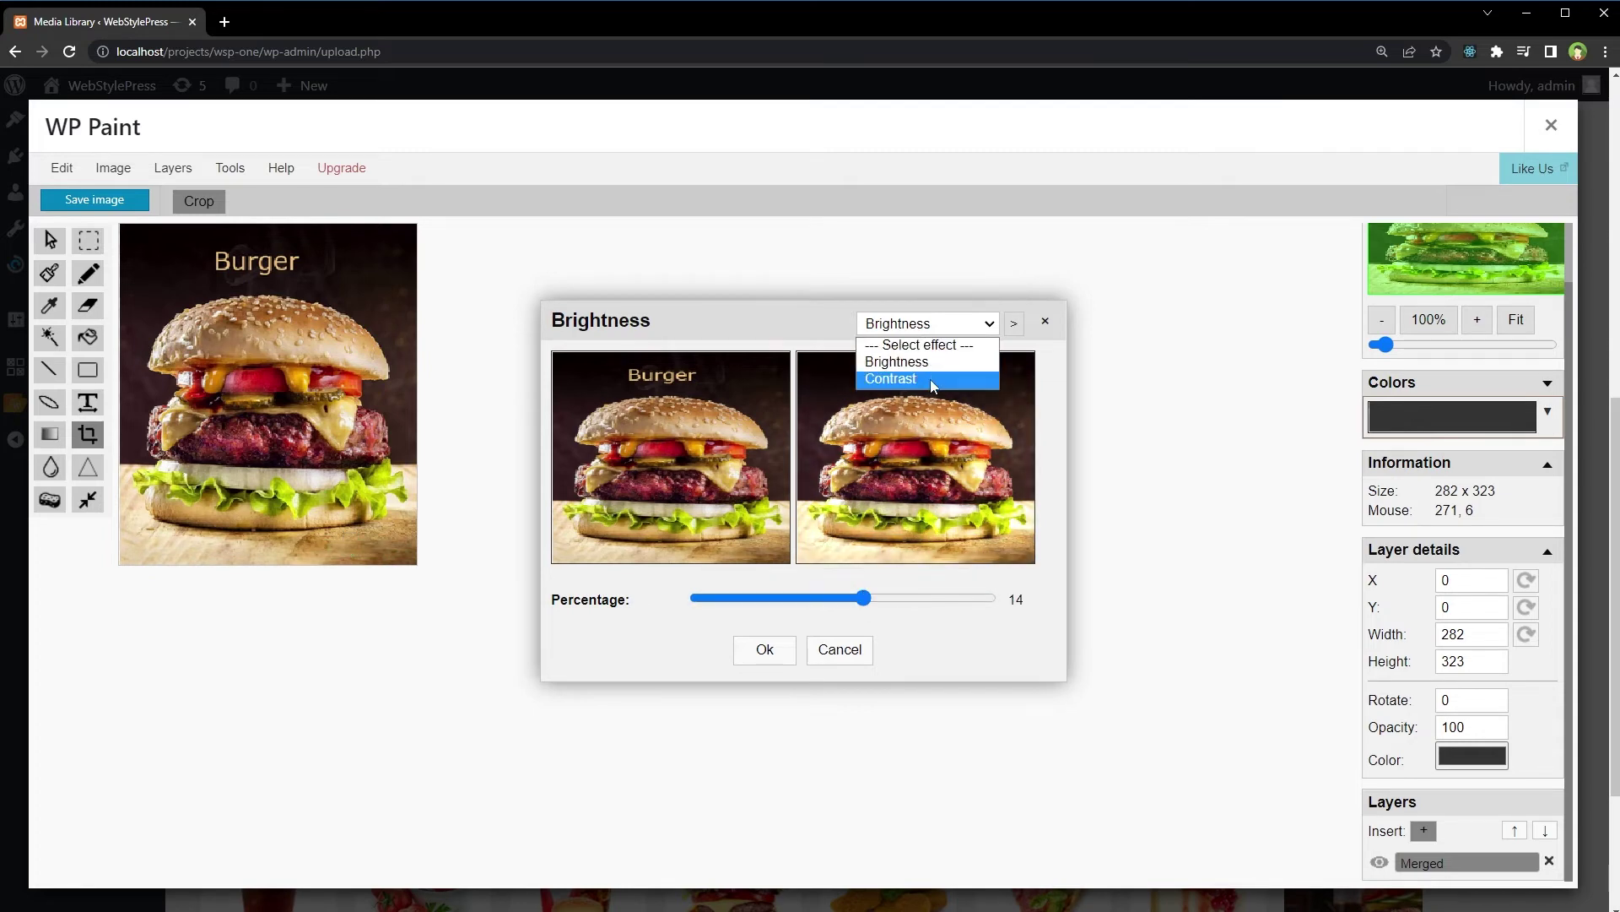
{"action": "left_click", "coordinate": [767, 648]}
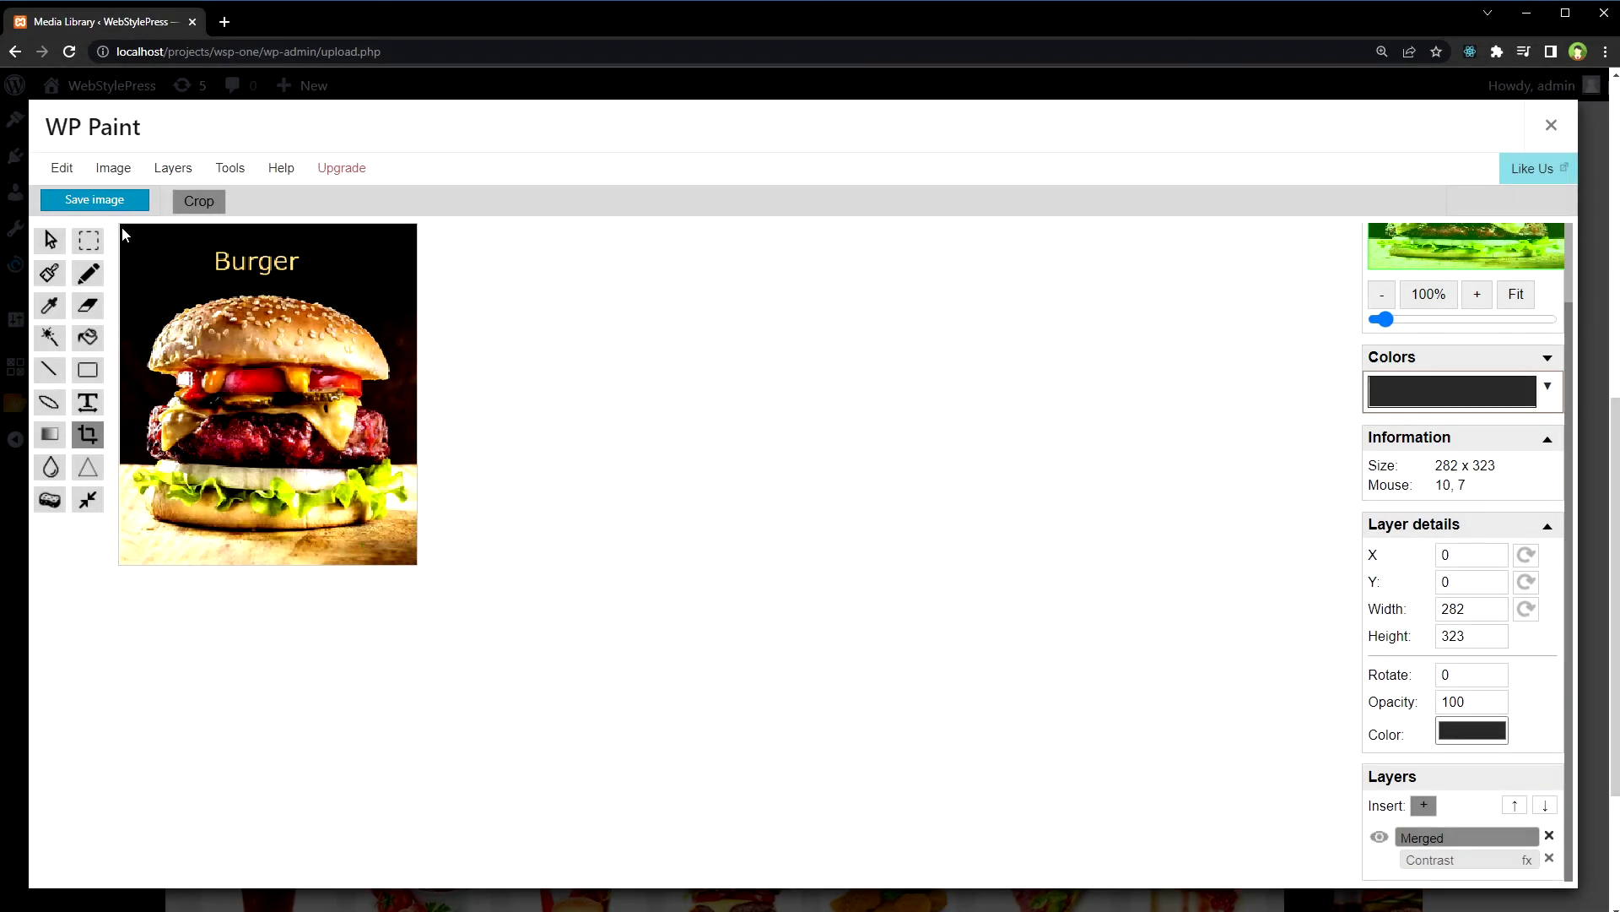
{"action": "left_click", "coordinate": [90, 199]}
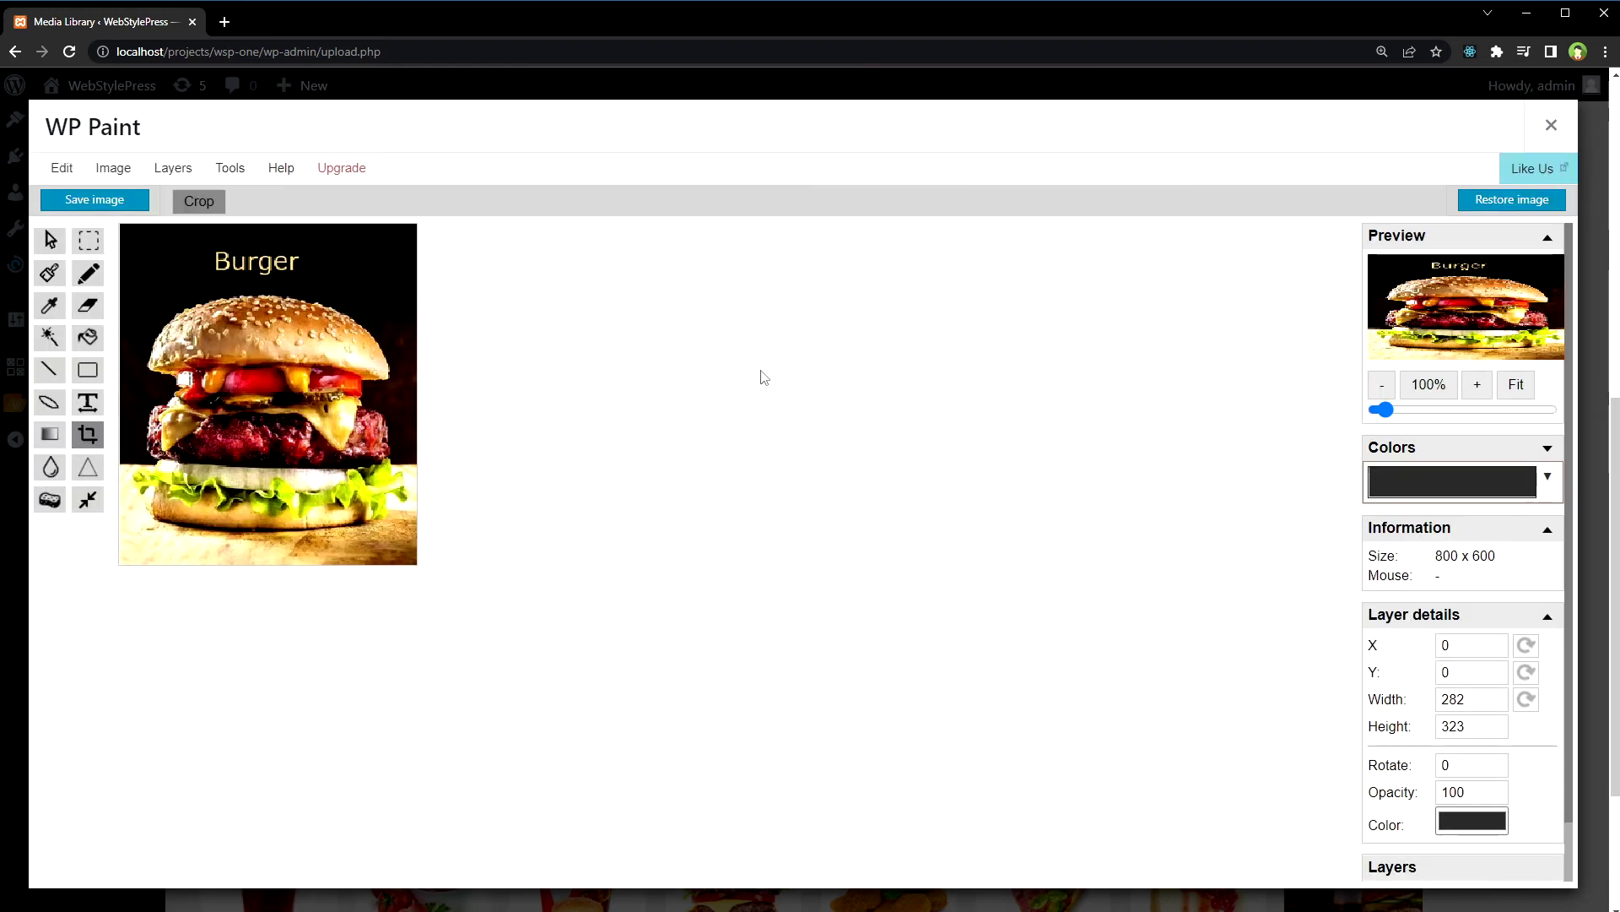
Close WP Paint and Attachment details, then open the saved burger image's details.
{"action": "left_click", "coordinate": [1551, 124]}
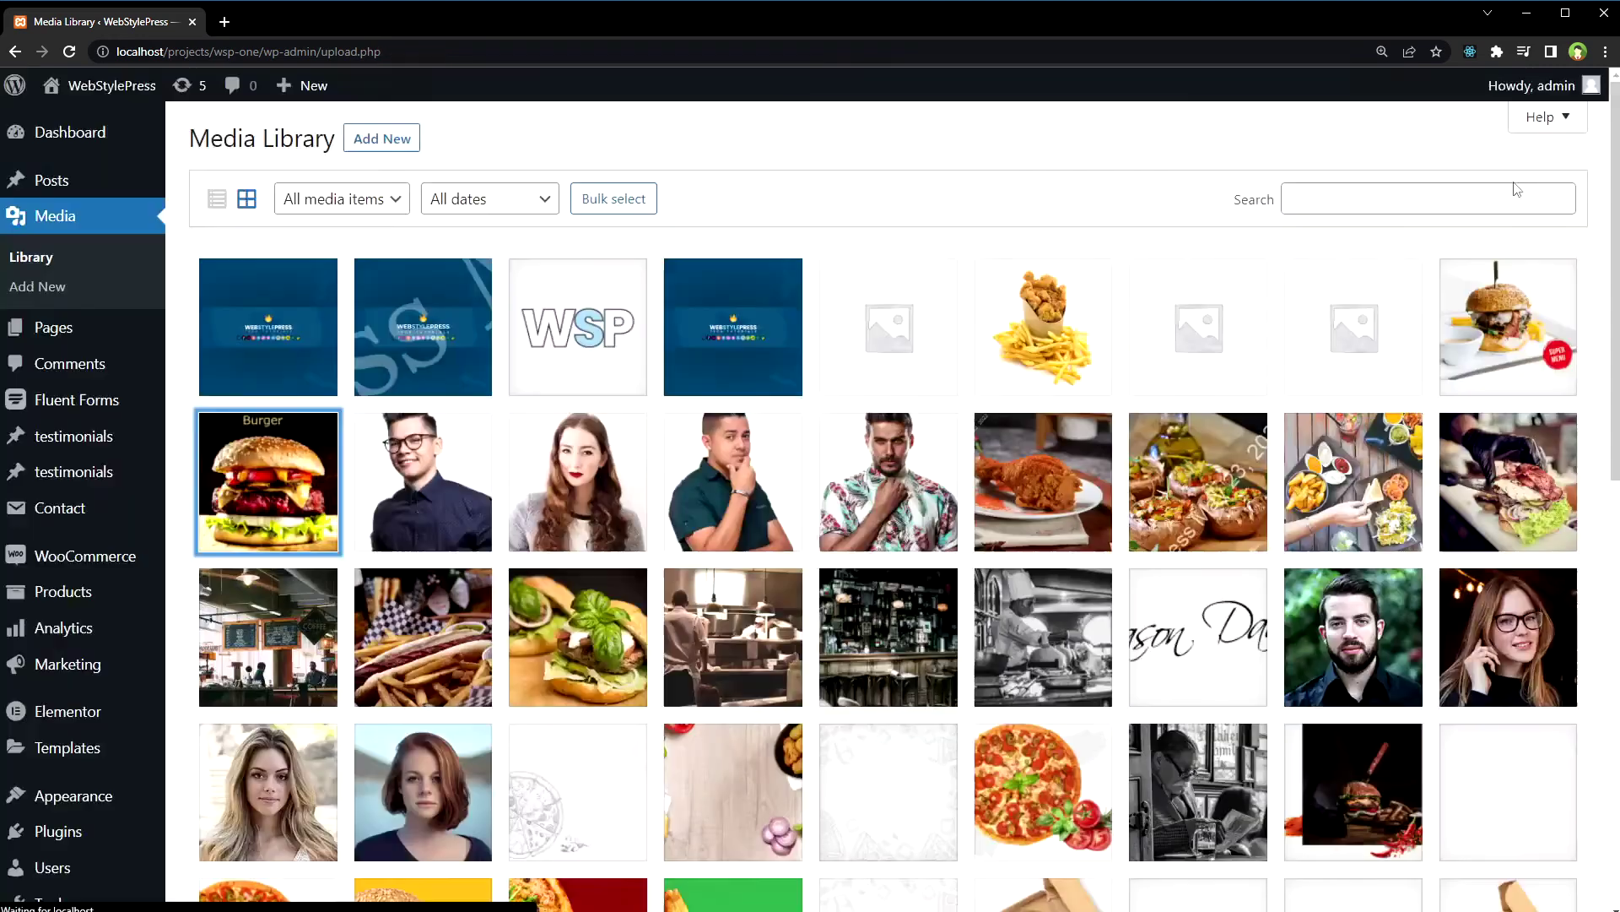
{"action": "left_click", "coordinate": [1565, 125]}
{"action": "left_click", "coordinate": [241, 529]}
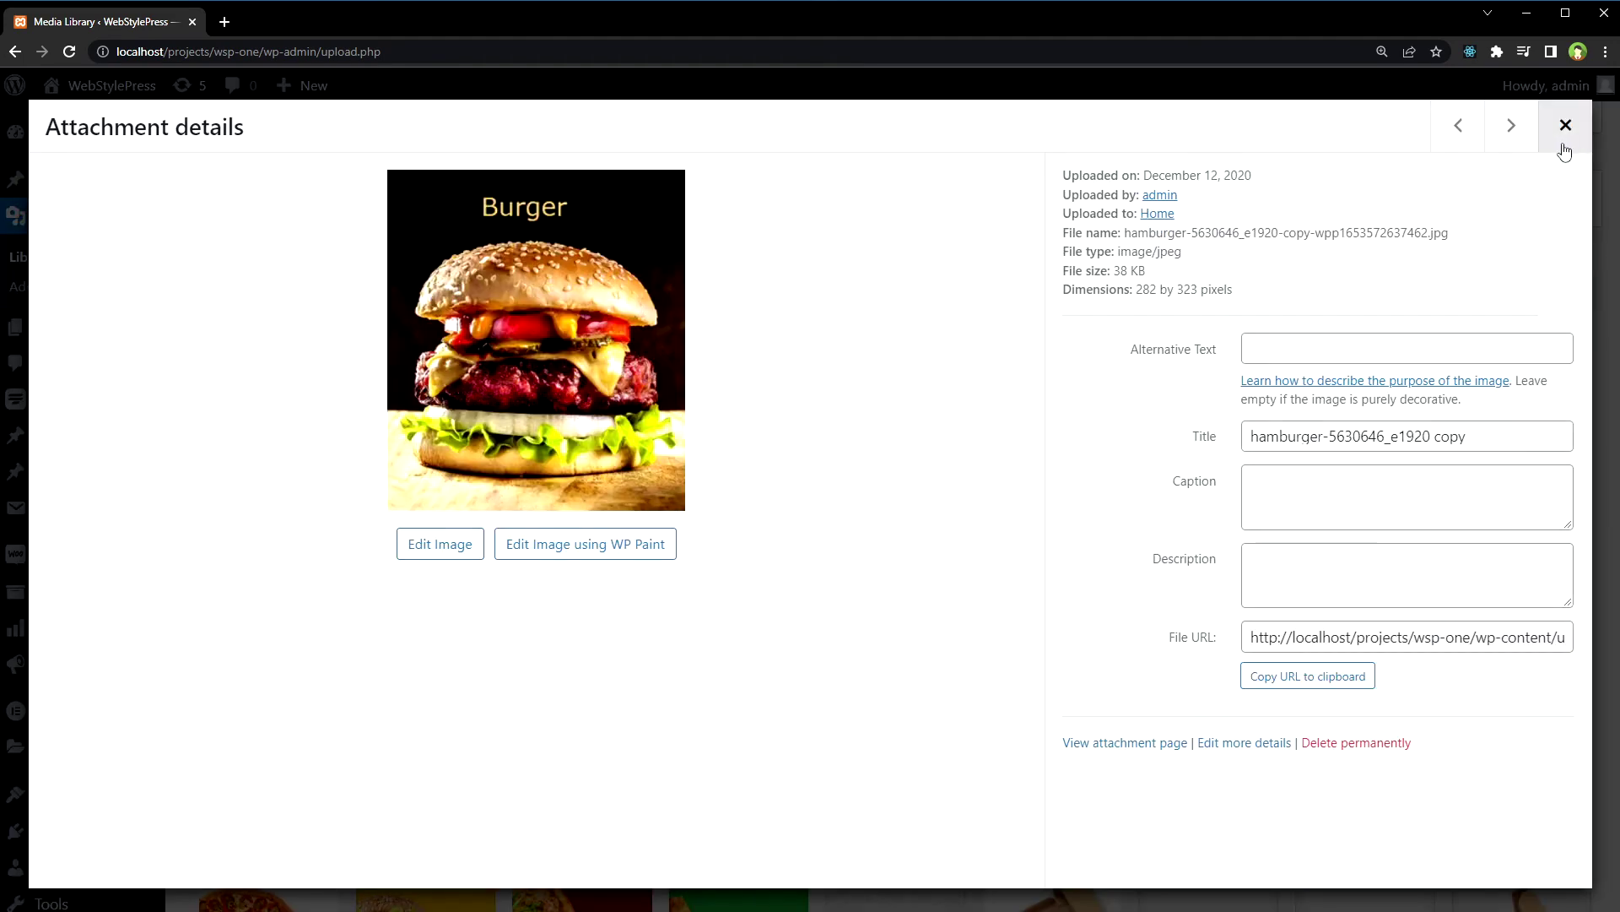
Revert the burger image in WP Paint to its 878 by 607 original, then close WP Paint.
{"action": "left_click", "coordinate": [656, 533]}
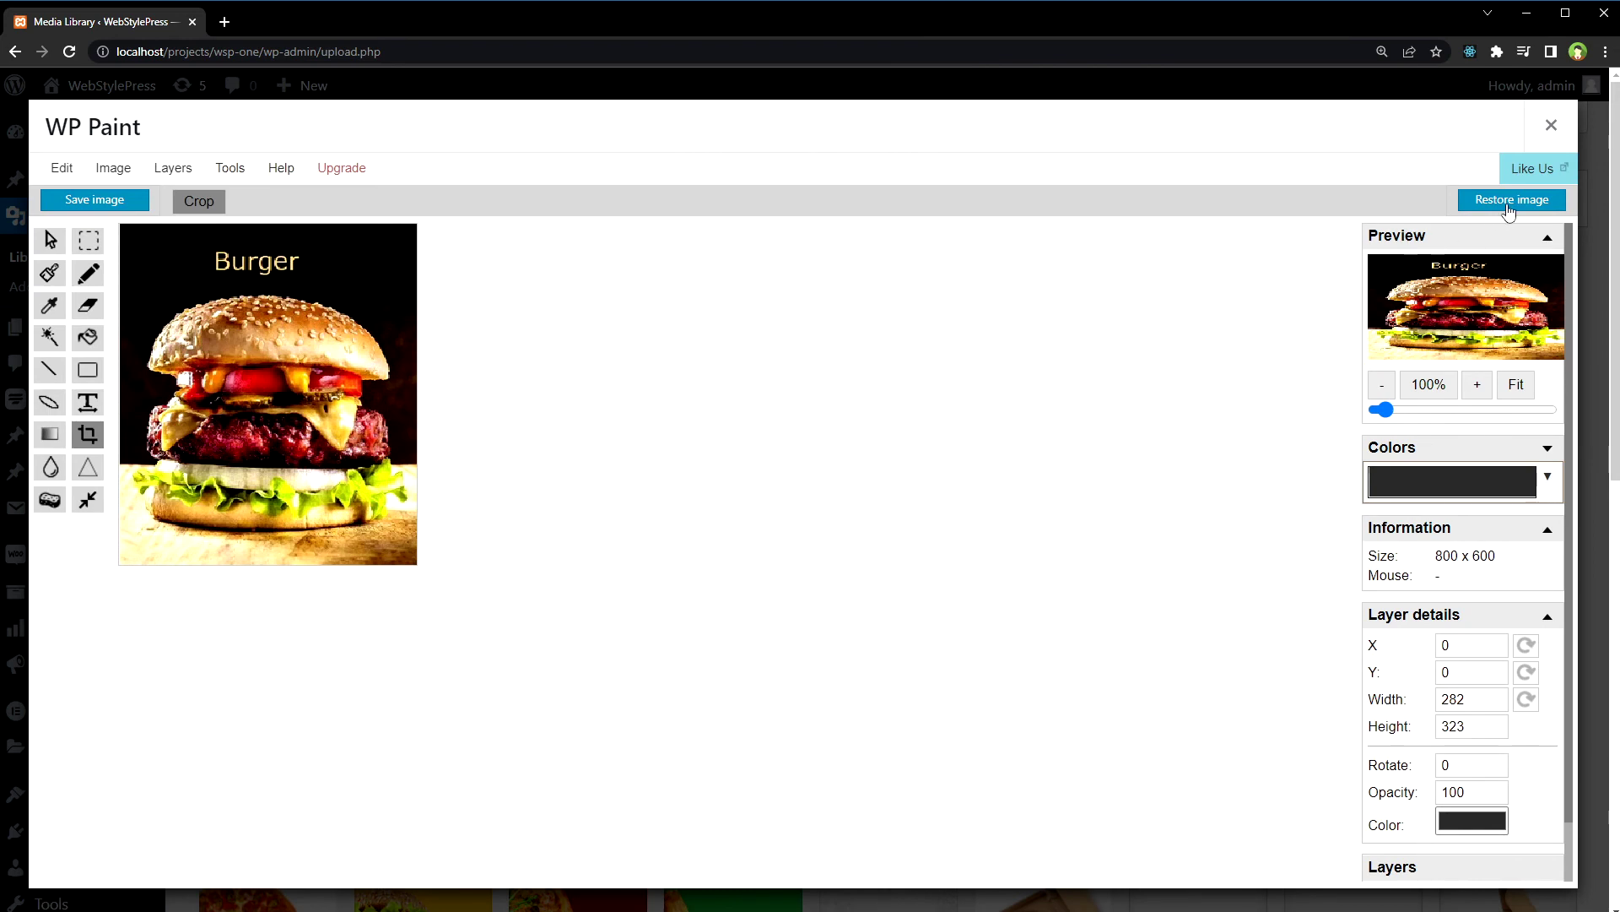
{"action": "left_click", "coordinate": [1506, 203]}
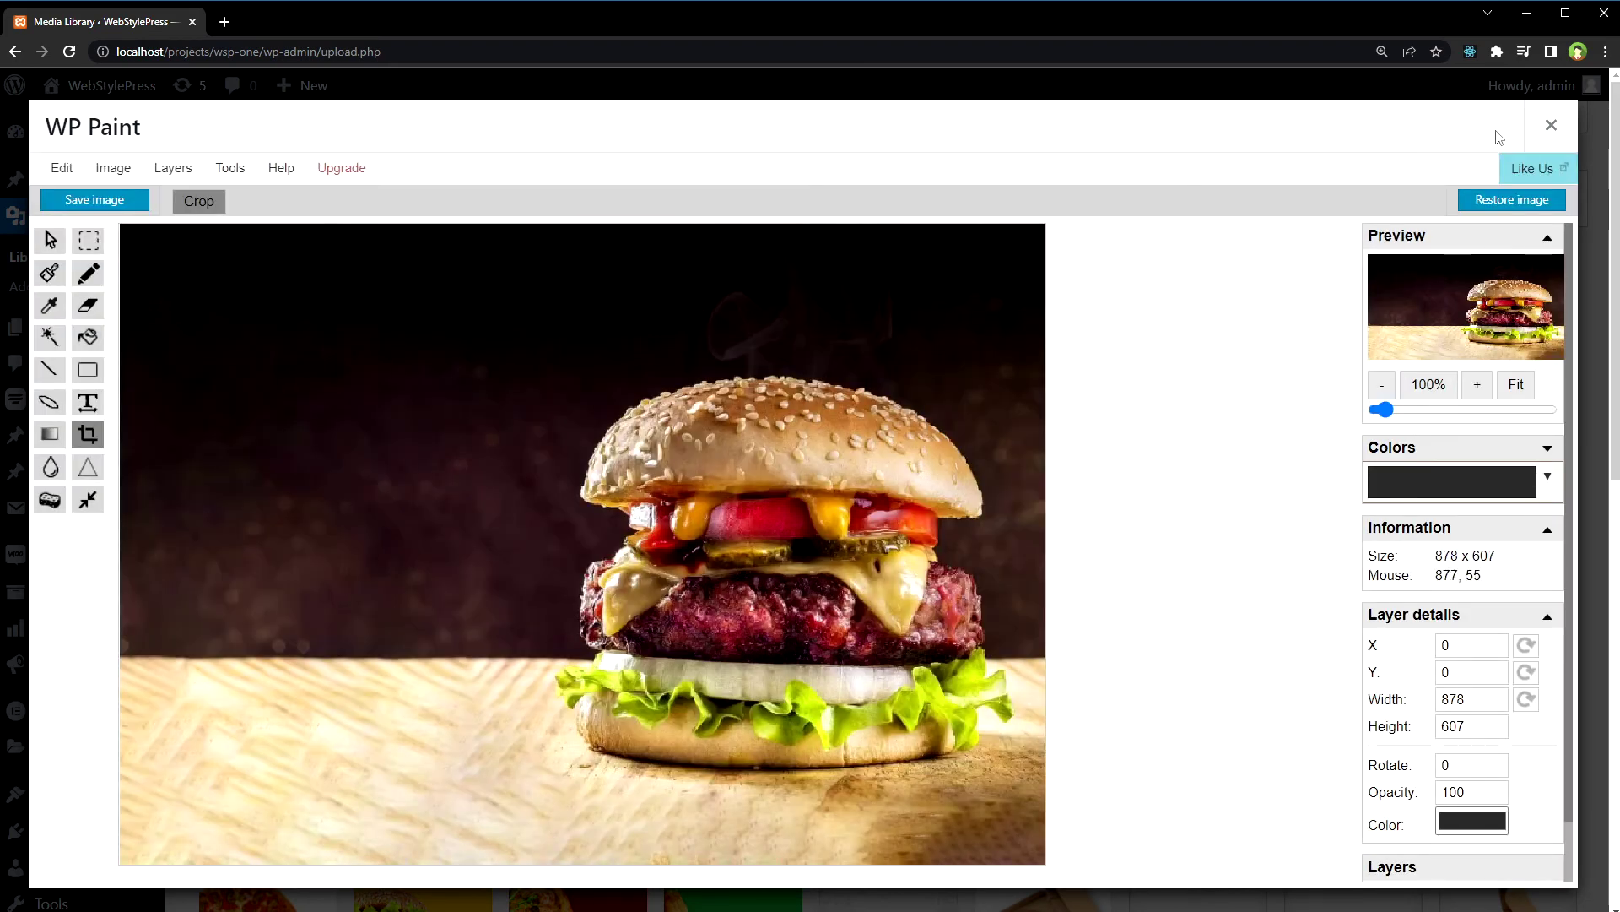
{"action": "left_click", "coordinate": [1551, 124]}
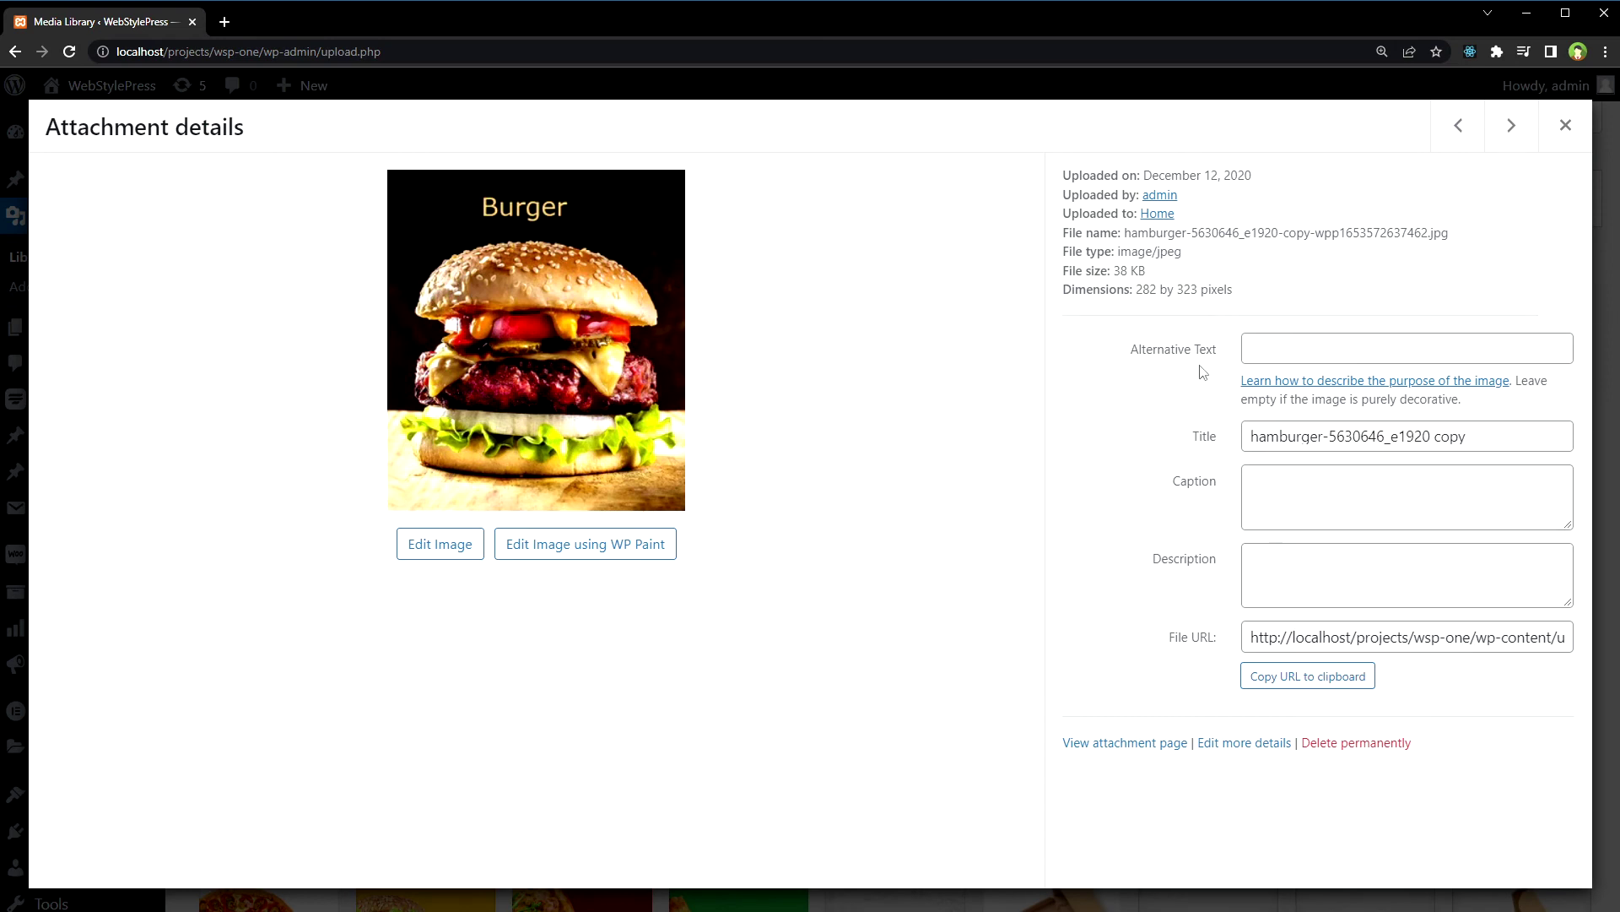
Close the current attachment details and reopen the restored 878×607 burger photo's details.
{"action": "left_click", "coordinate": [1565, 125]}
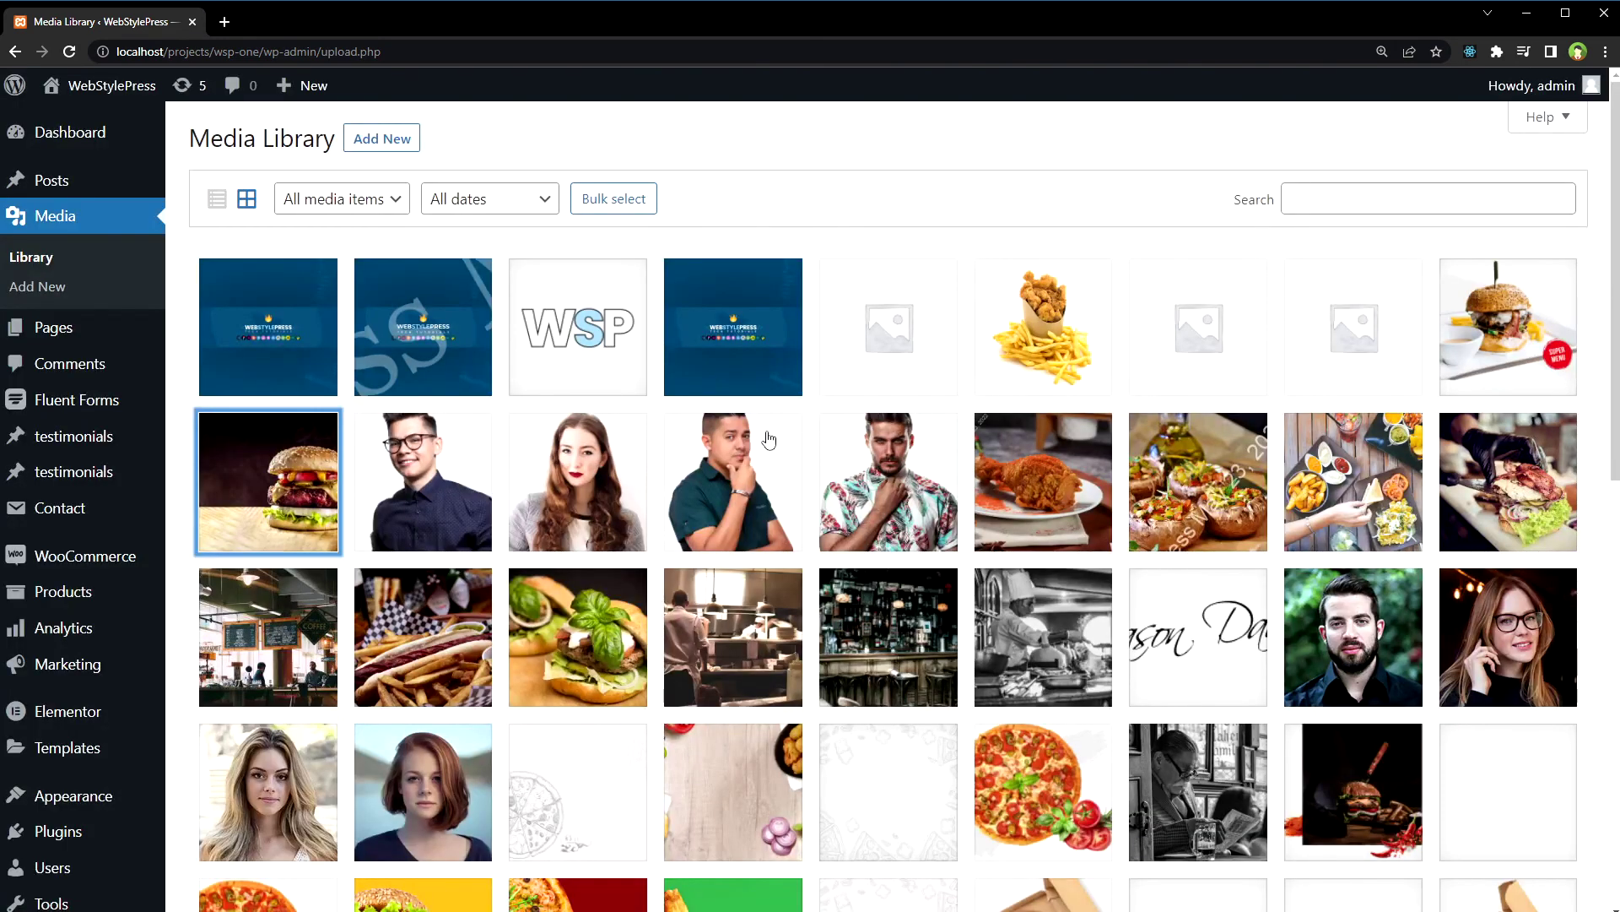
{"action": "left_click", "coordinate": [330, 469]}
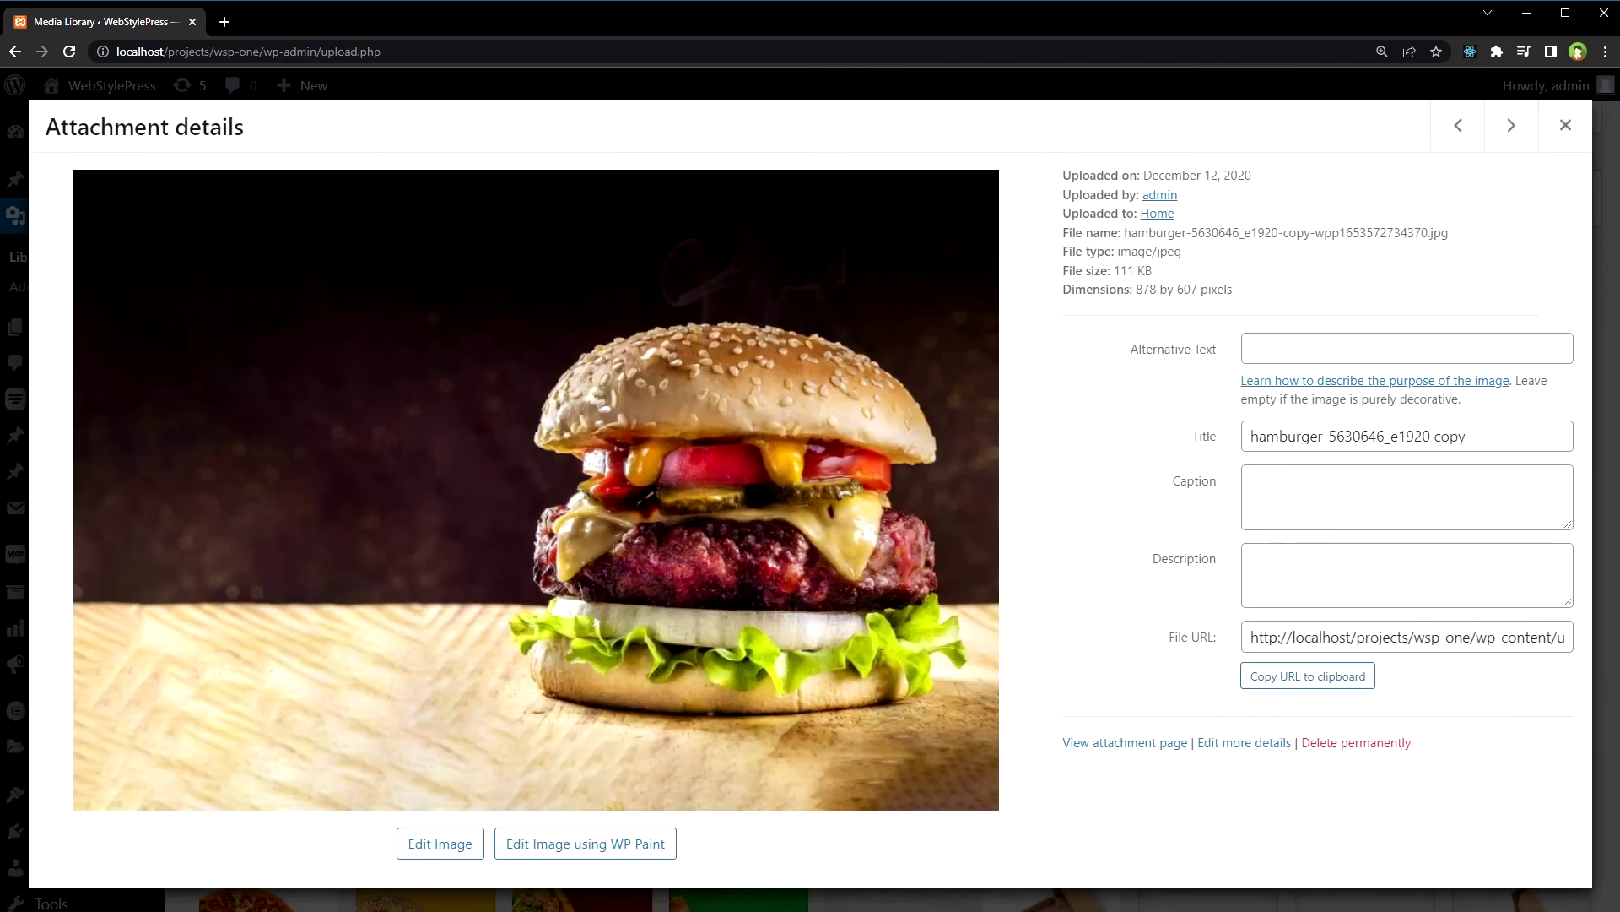